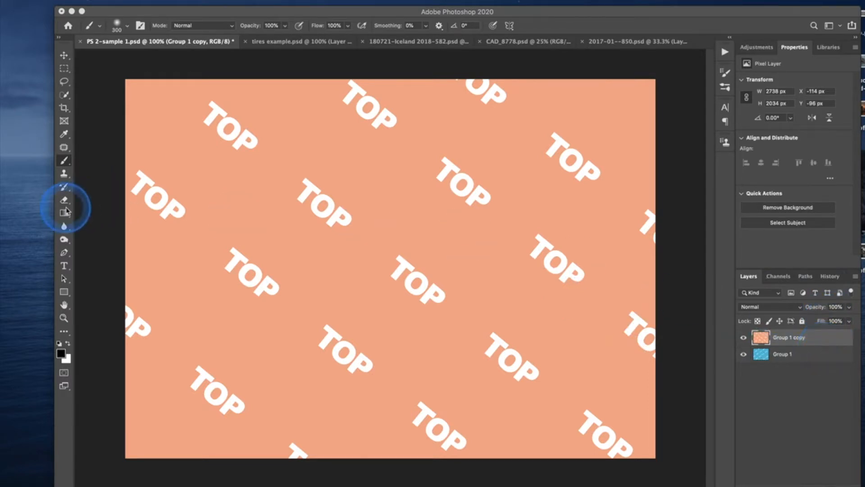
Erase a patch in the upper middle of the Group 1 copy layer with the 124 px hard eraser at 100% opacity.
click(65, 201)
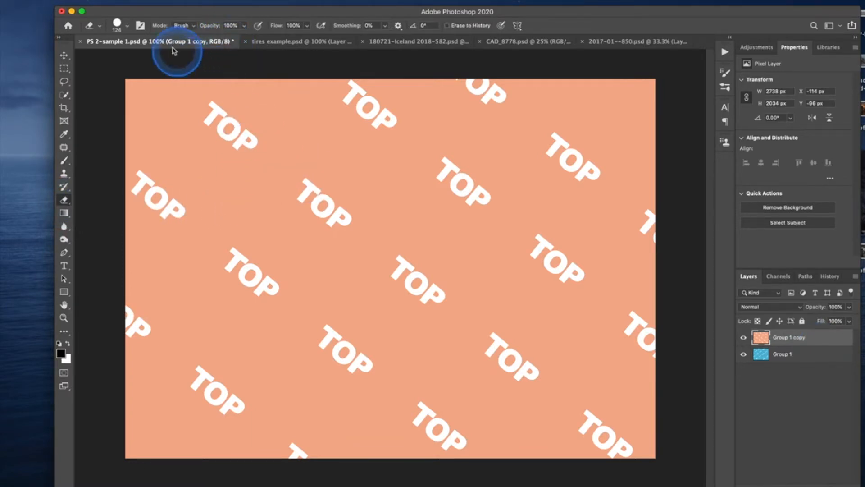
click(118, 24)
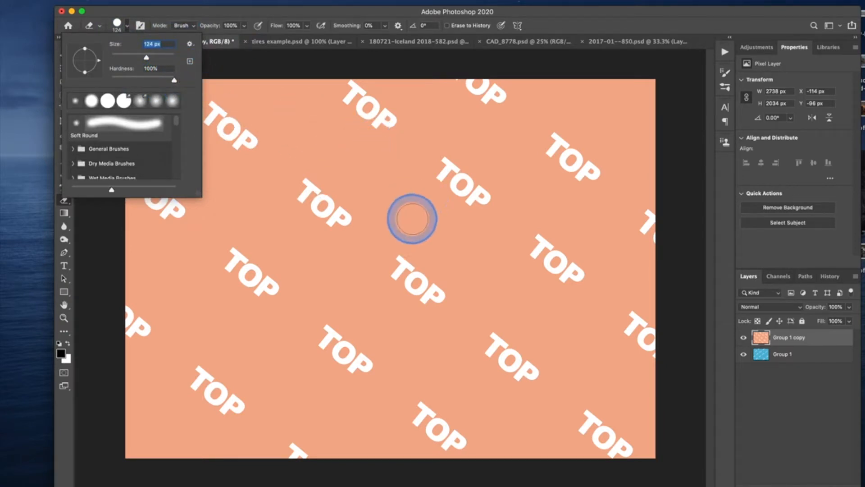
click(401, 177)
mouse_move(401, 177)
mouse_down()
mouse_move(319, 180)
mouse_move(415, 164)
mouse_move(318, 162)
mouse_move(357, 183)
mouse_up()
click(760, 355)
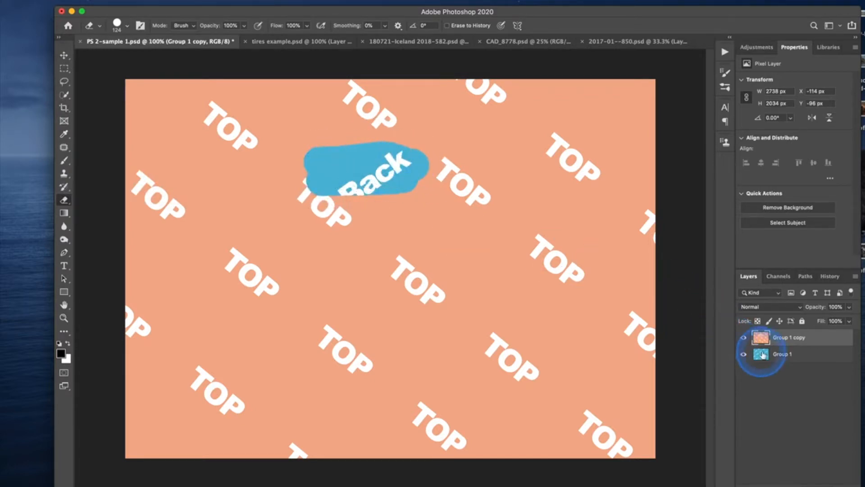
click(744, 338)
click(744, 338)
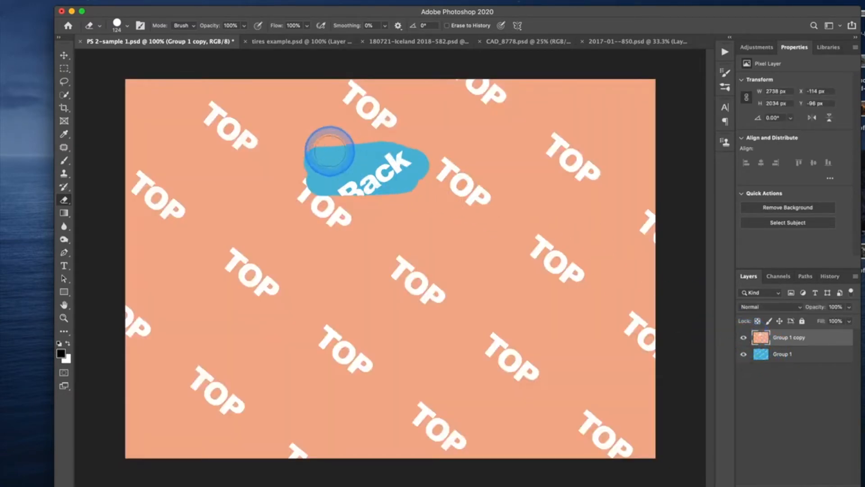
mouse_move(314, 151)
mouse_down()
mouse_move(410, 145)
mouse_move(423, 160)
mouse_move(412, 180)
mouse_up()
Erase two more patches of Group 1 copy at reduced opacity, the last at 20%, and inspect their transparency with Group 1 hidden.
click(160, 27)
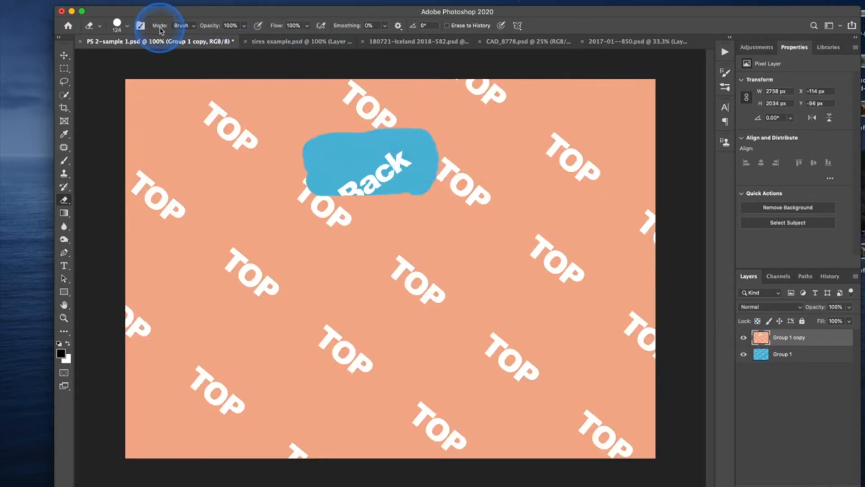
drag(218, 26, 180, 30)
mouse_move(325, 238)
mouse_down()
mouse_move(415, 239)
mouse_move(325, 253)
mouse_move(435, 258)
mouse_up()
drag(220, 26, 190, 28)
mouse_move(467, 189)
mouse_down()
mouse_move(498, 194)
mouse_move(469, 210)
mouse_move(496, 188)
mouse_move(475, 178)
mouse_move(487, 203)
mouse_move(492, 176)
mouse_move(473, 203)
mouse_move(499, 189)
mouse_move(482, 178)
mouse_move(486, 207)
mouse_move(538, 204)
mouse_up()
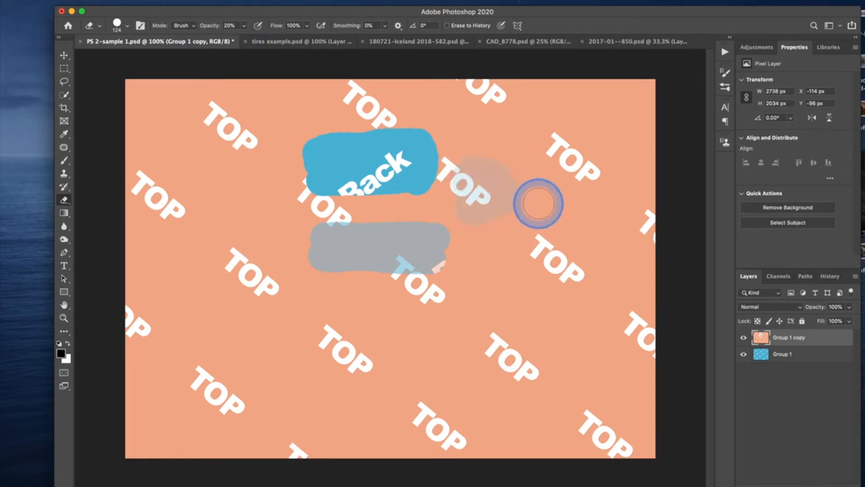
click(537, 203)
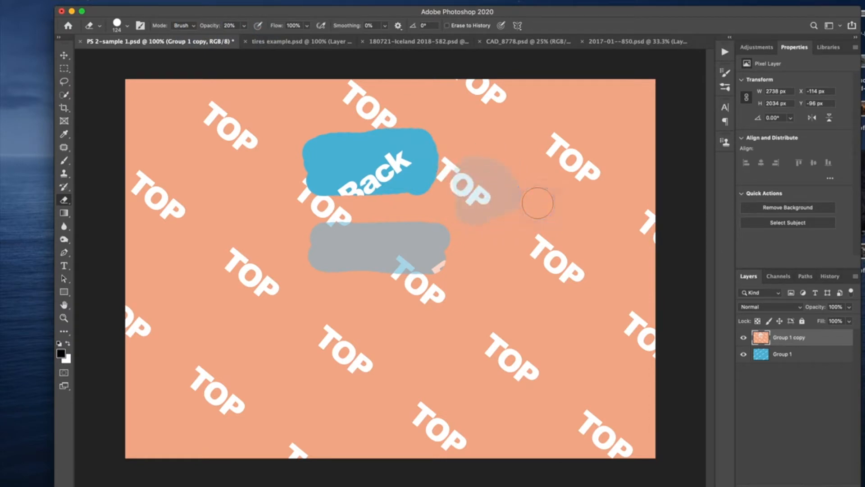
mouse_move(537, 203)
mouse_down()
mouse_move(445, 193)
mouse_move(419, 180)
mouse_up()
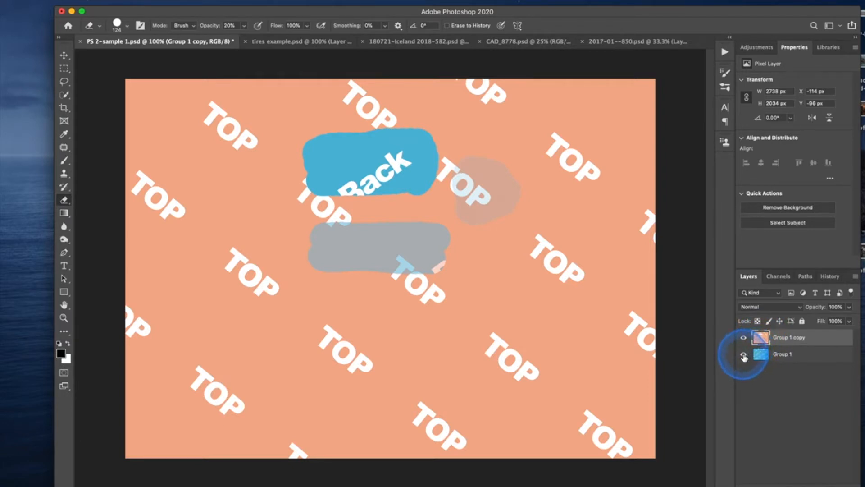
click(744, 355)
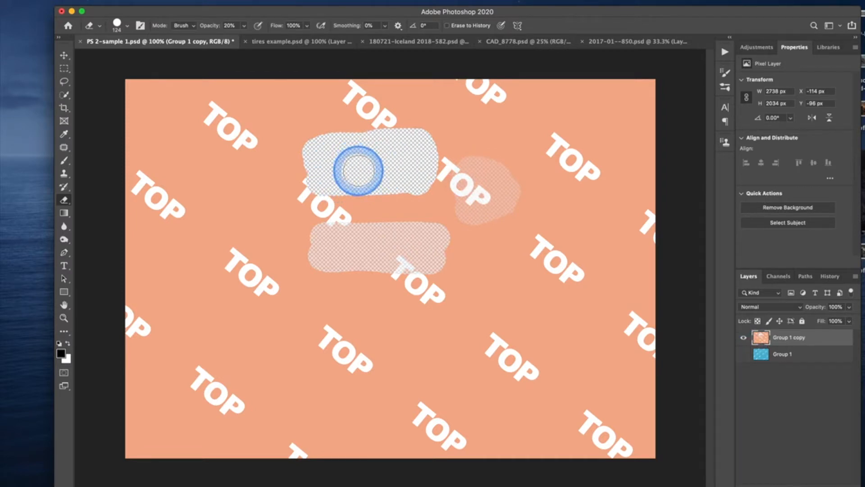
click(744, 355)
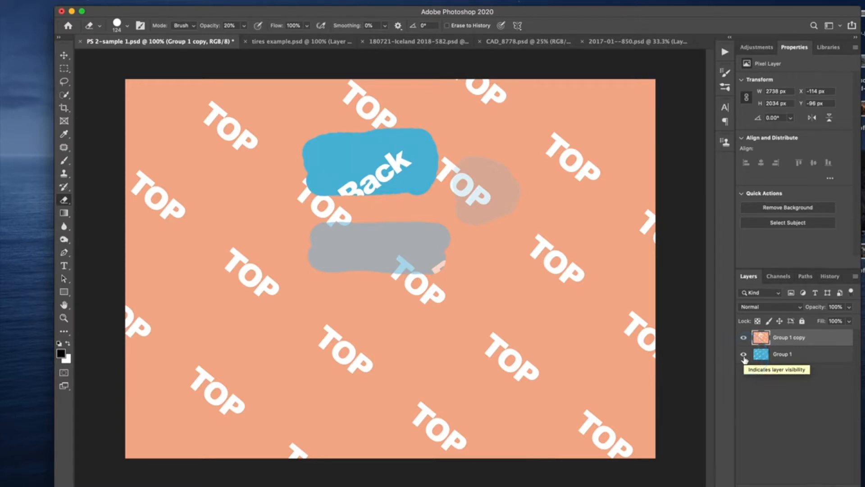
Revert the document to its PS 2-sample 1.psd history snapshot to discard all eraser strokes, and return to the layer list.
click(829, 276)
click(785, 296)
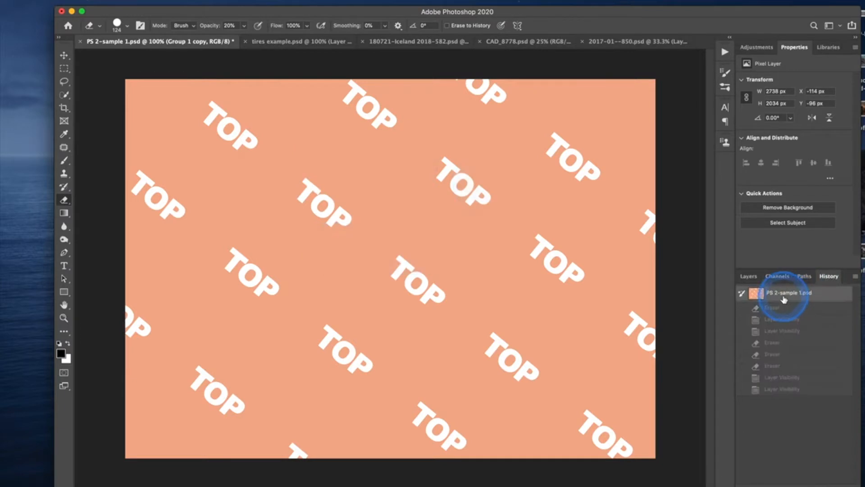
click(748, 275)
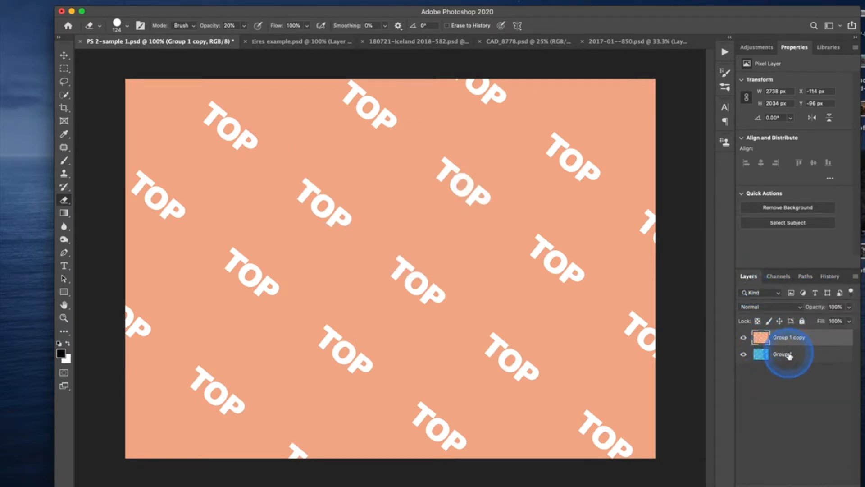
Select the Group 1 layer and temporarily hide Group 1 copy to view the layer beneath it.
mouse_move(795, 357)
mouse_down()
mouse_move(791, 334)
mouse_move(791, 361)
mouse_up()
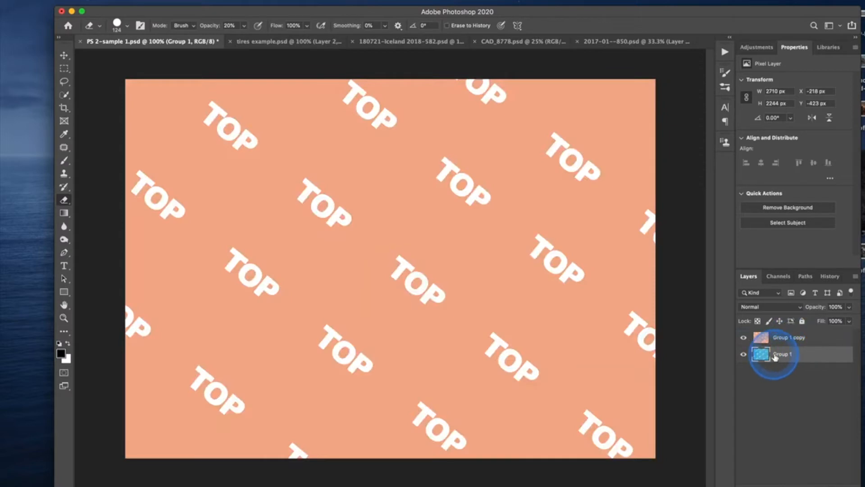
click(744, 338)
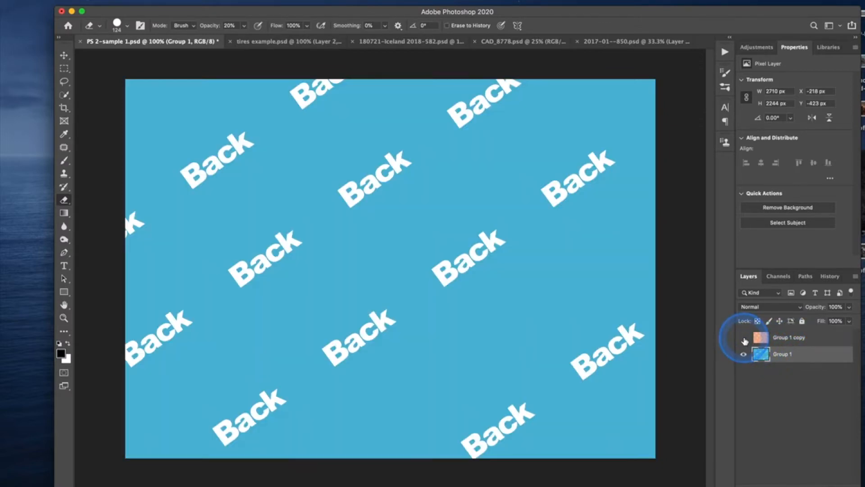
click(744, 338)
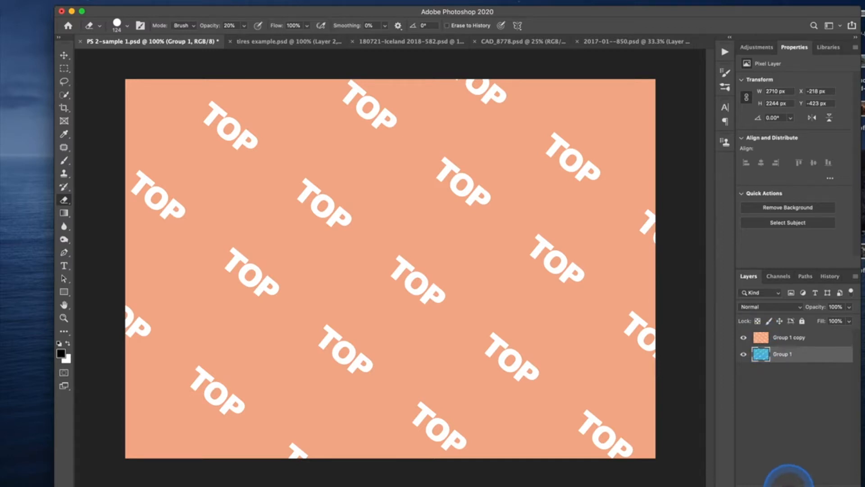
Add a layer mask to the Group 1 layer and delete that mask without applying it.
click(788, 478)
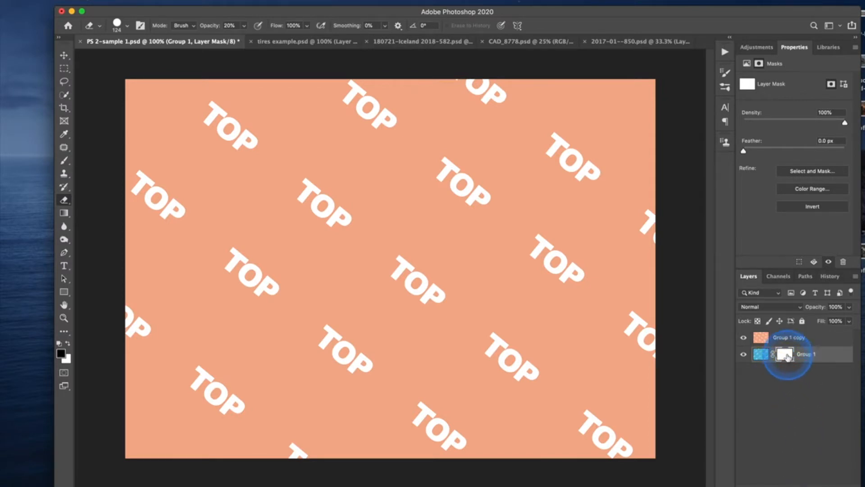
drag(793, 360, 842, 481)
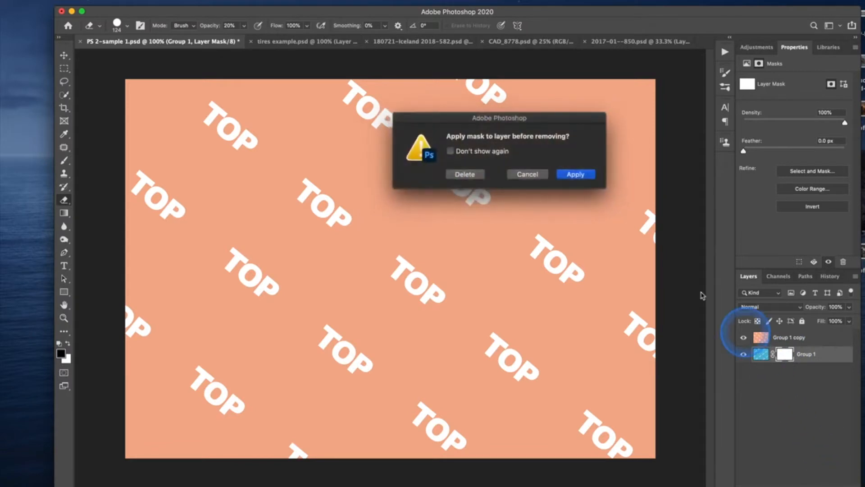
click(465, 174)
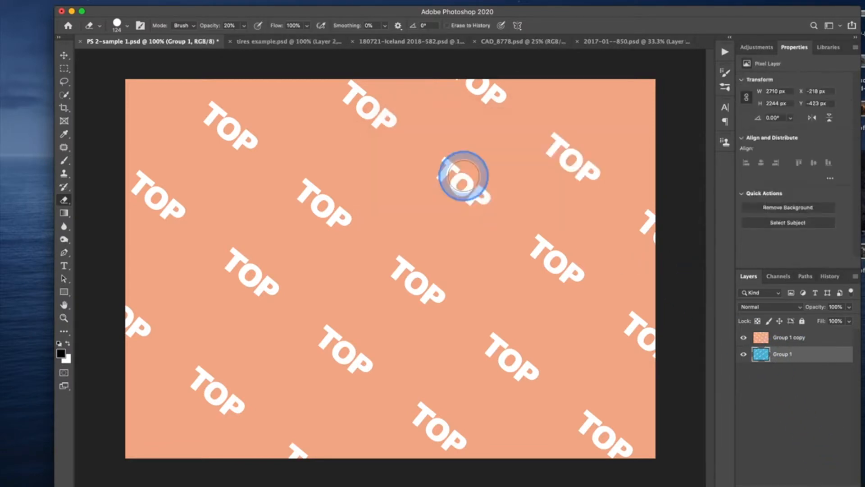
Add a white layer mask to the Group 1 copy layer and keep the mask selected.
click(810, 342)
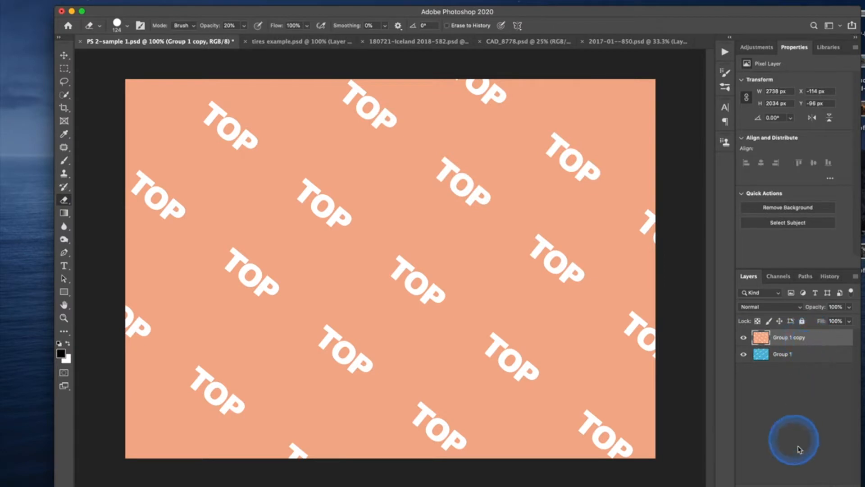
click(789, 481)
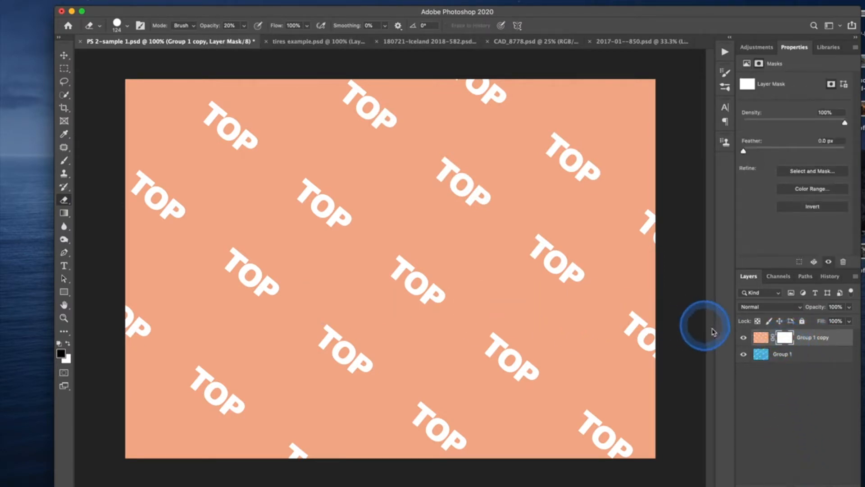
click(793, 339)
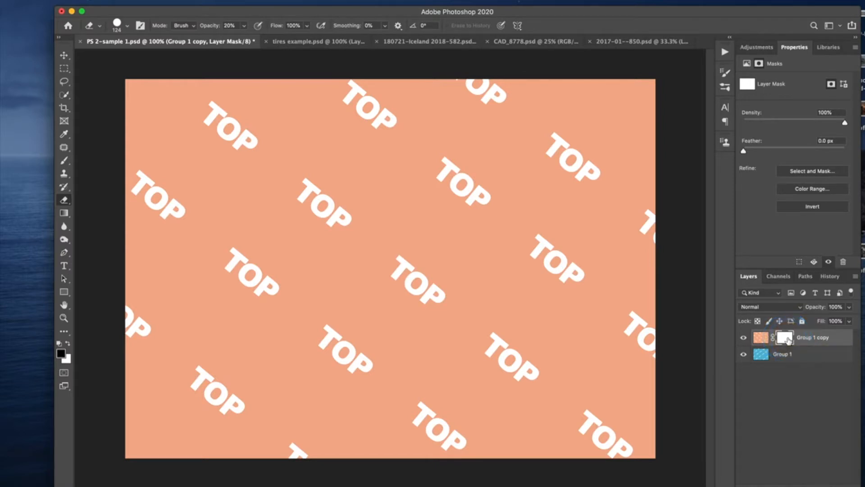
drag(788, 340, 789, 341)
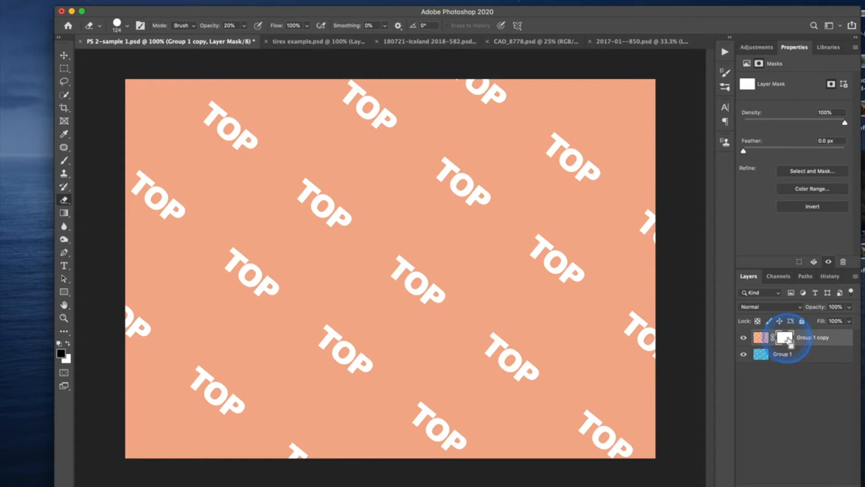
Invert the Group 1 copy layer mask to black and invert it back to white.
key(super+i)
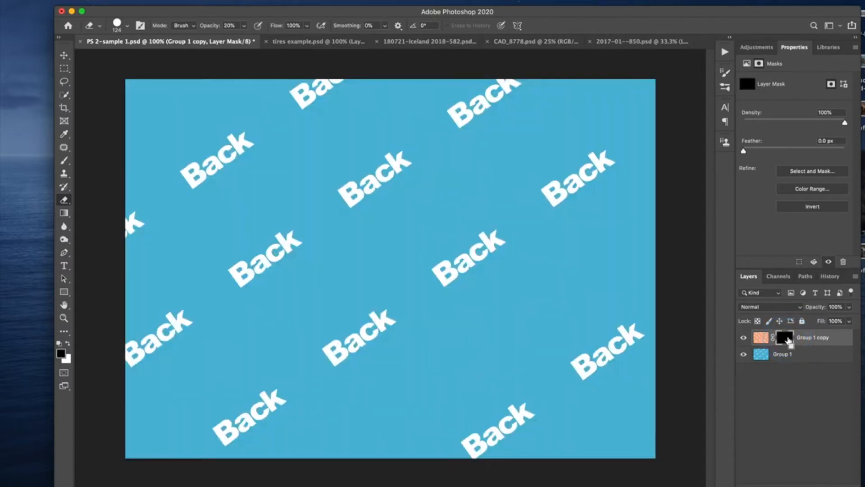
click(759, 339)
click(780, 341)
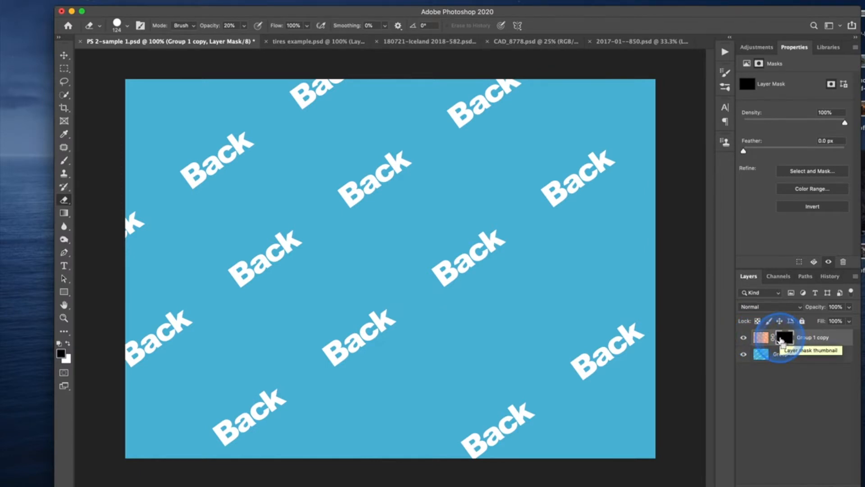
key(super+i)
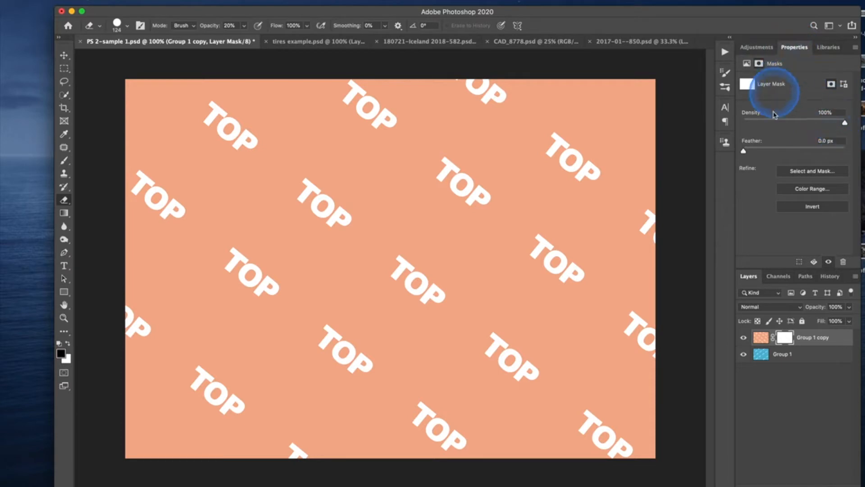
Examine the available adjustments and the separate properties of Group 1 copy's pixels and its layer mask, finishing with the mask selected.
click(759, 47)
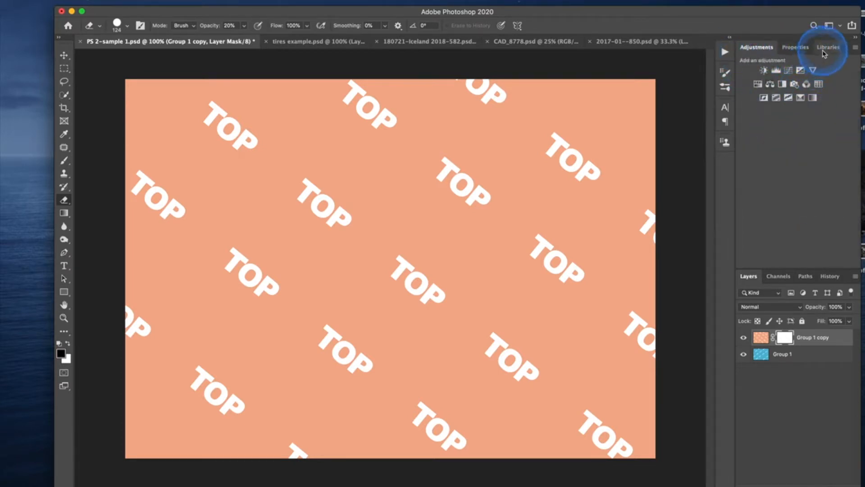
click(796, 48)
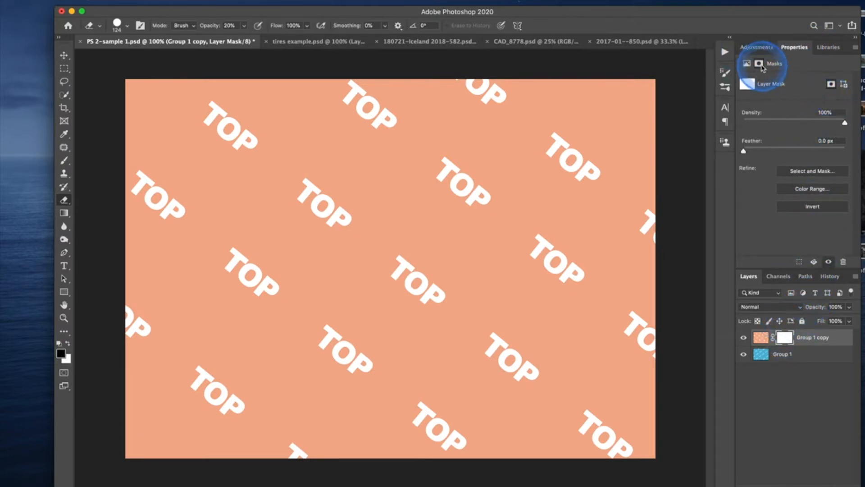
click(765, 342)
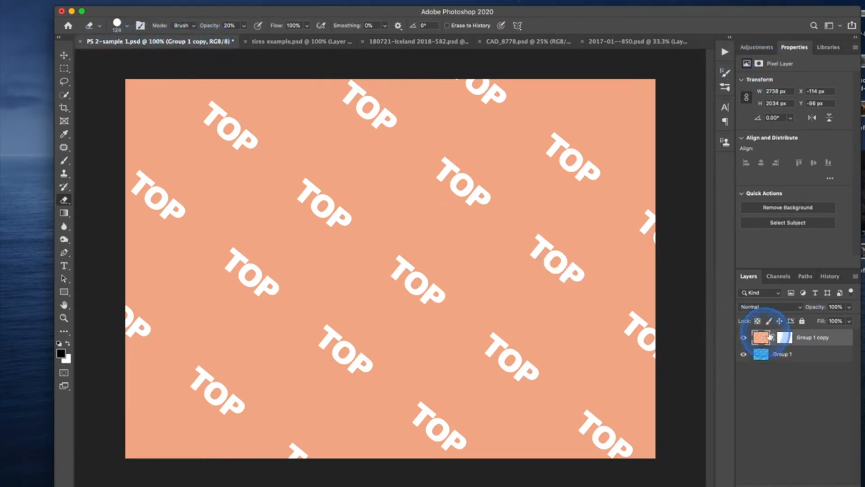
click(785, 339)
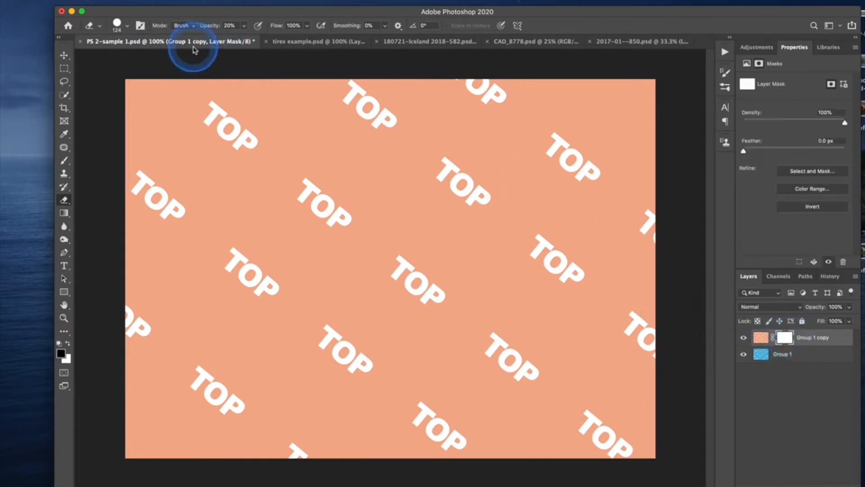
click(761, 337)
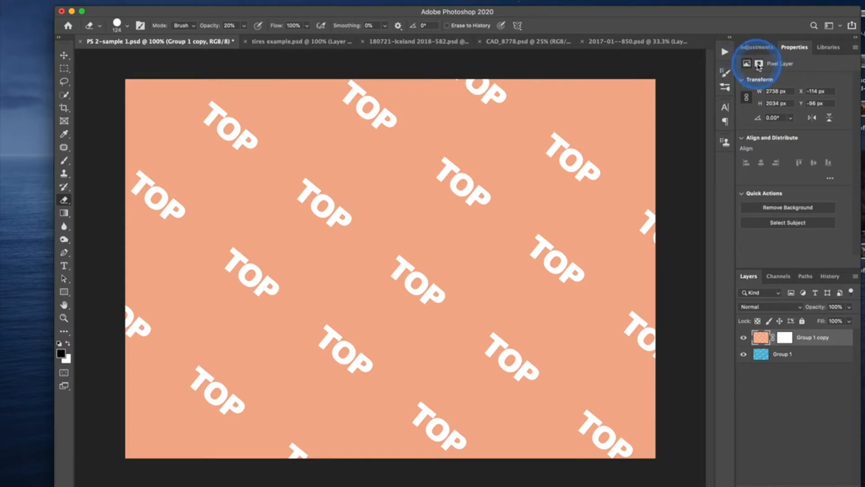
click(759, 64)
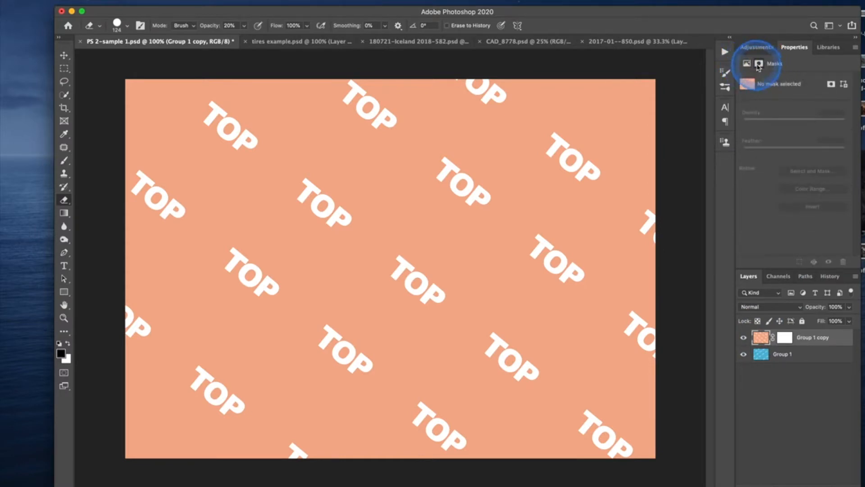
click(832, 85)
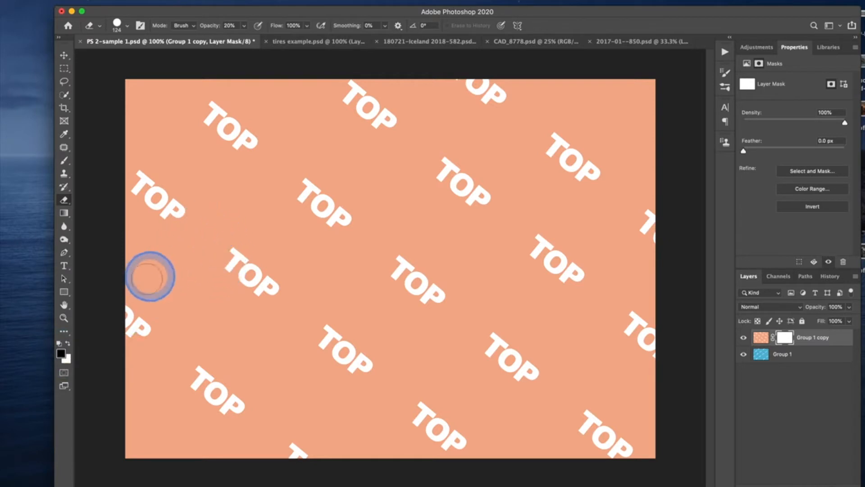
Switch to the Brush tool and set the 300 px Soft Round brush's hardness to 1%.
click(64, 161)
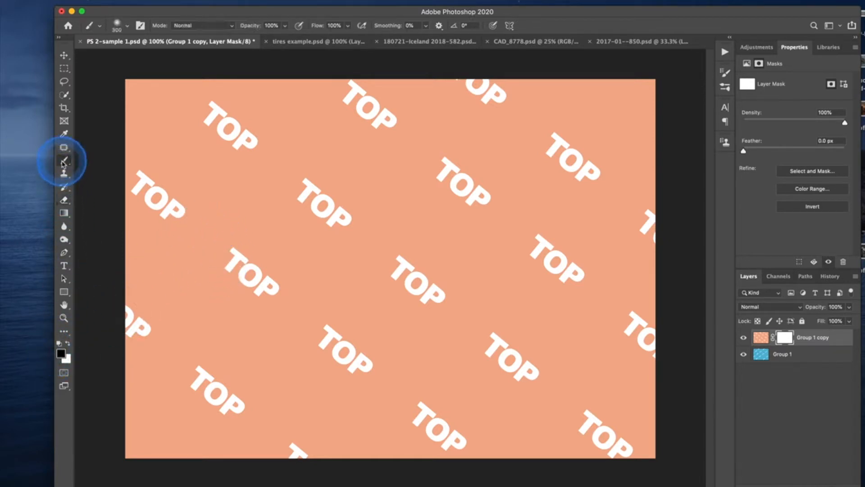
click(119, 28)
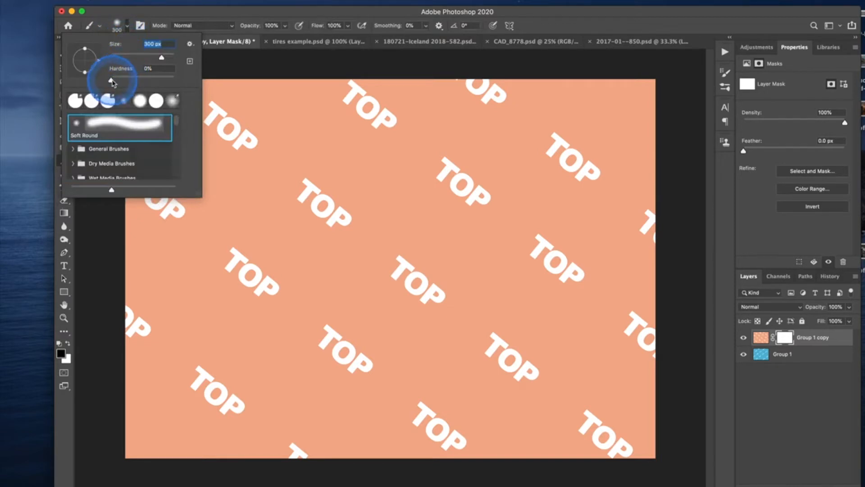
drag(111, 81, 113, 81)
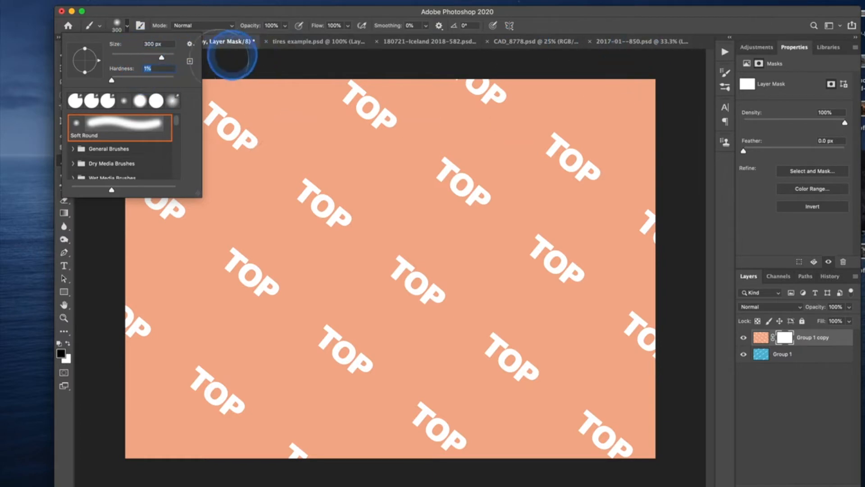
Reduce the brush to 125 px and paint a soft black horizontal stroke across the upper part of the Group 1 copy mask.
click(701, 294)
key(bracketleft)
key(bracketleft)
key(bracketleft)
key(bracketleft)
mouse_move(272, 179)
mouse_down()
mouse_move(334, 165)
mouse_move(490, 170)
mouse_up()
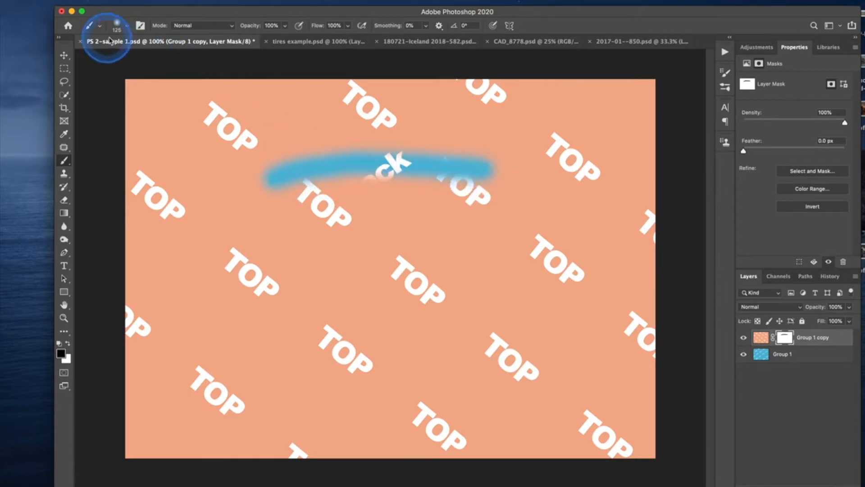
Set the brush hardness to 100% and paint a hard-edged black stroke along the soft one on the mask.
click(126, 28)
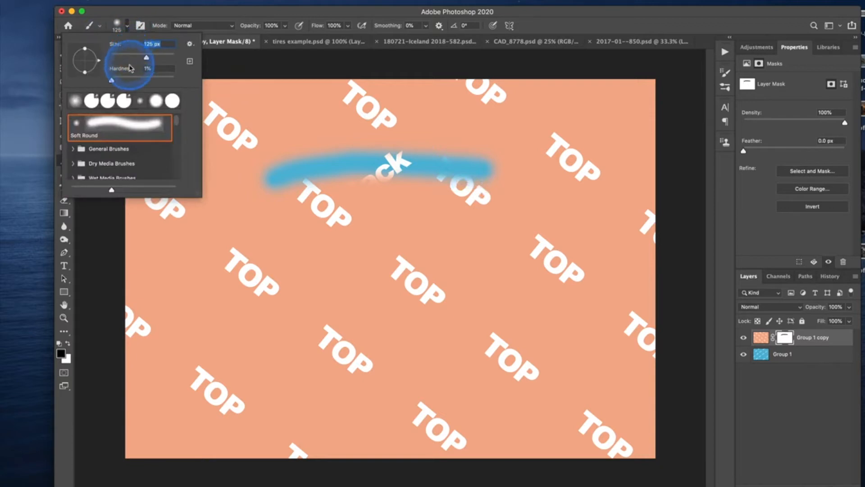
click(110, 81)
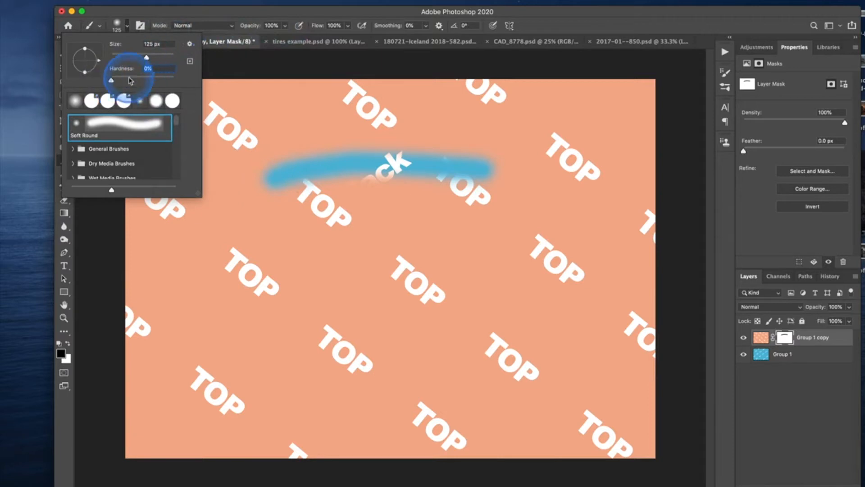
drag(111, 82, 193, 81)
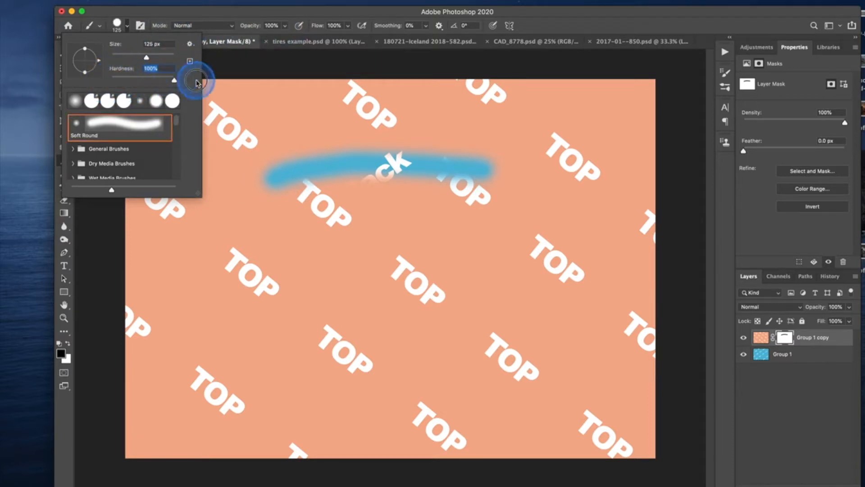
click(276, 173)
mouse_move(276, 176)
mouse_down()
mouse_move(309, 160)
mouse_move(484, 171)
mouse_move(378, 156)
mouse_move(285, 167)
mouse_move(286, 157)
mouse_move(396, 141)
mouse_move(487, 153)
mouse_move(493, 161)
mouse_up()
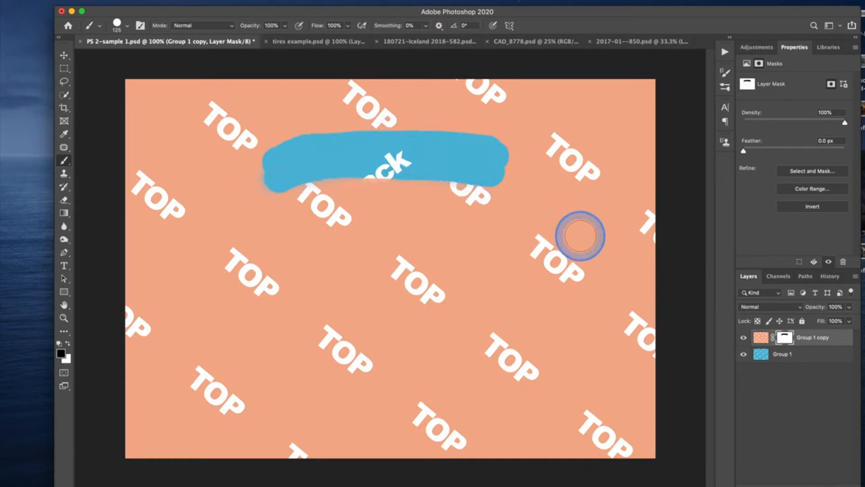
Display the Group 1 copy layer mask on its own to examine the black strokes, and return to the normal image view.
click(785, 346)
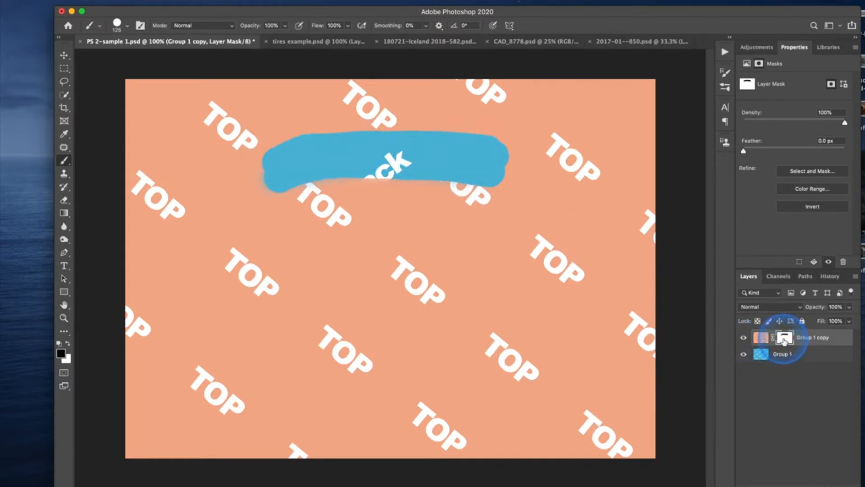
click(761, 338)
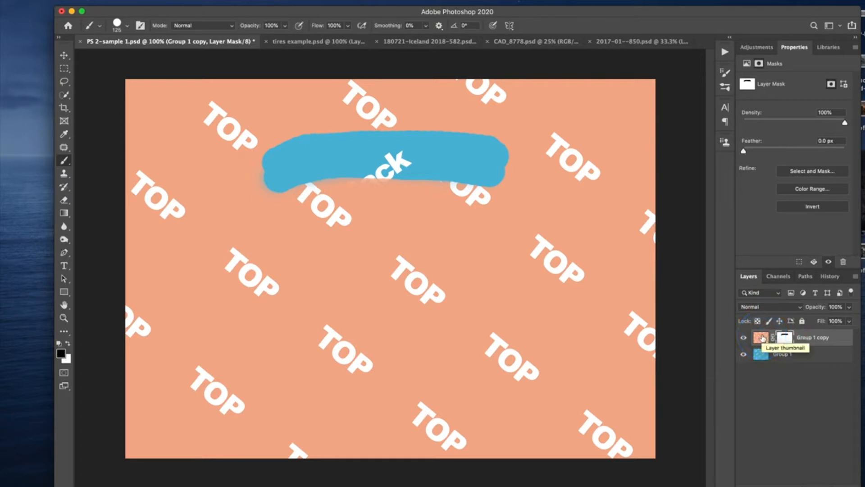
click(786, 339)
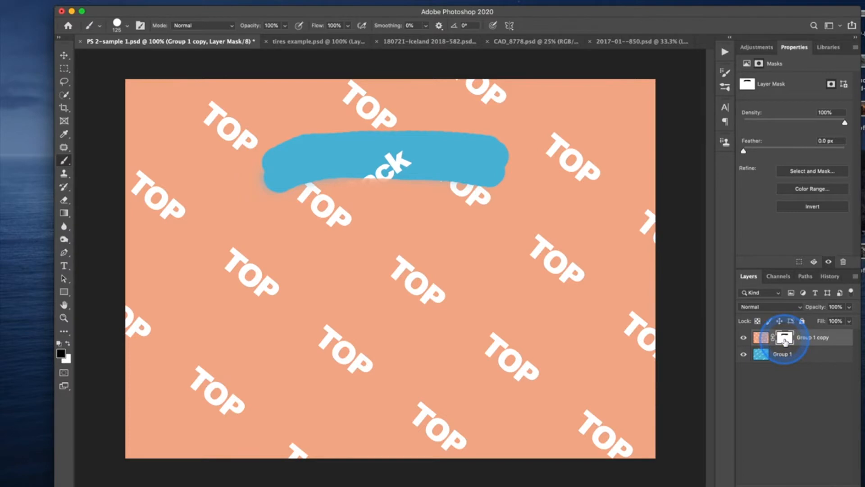
alt+click(785, 341)
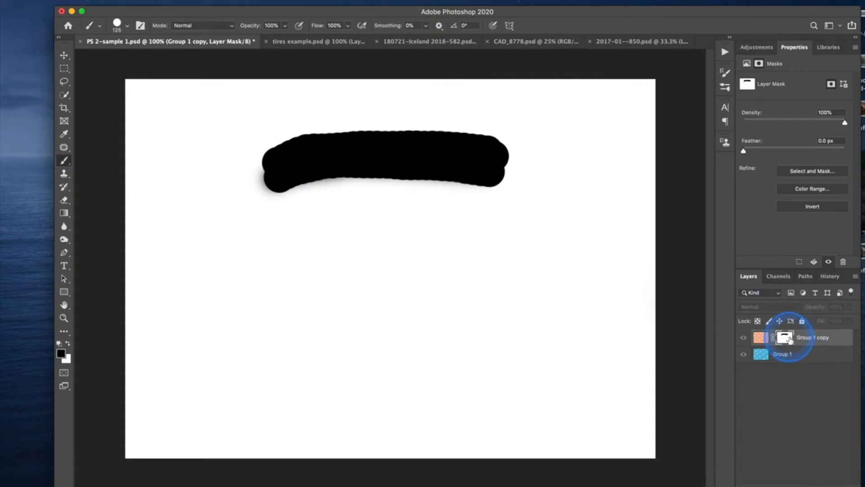
alt+click(788, 340)
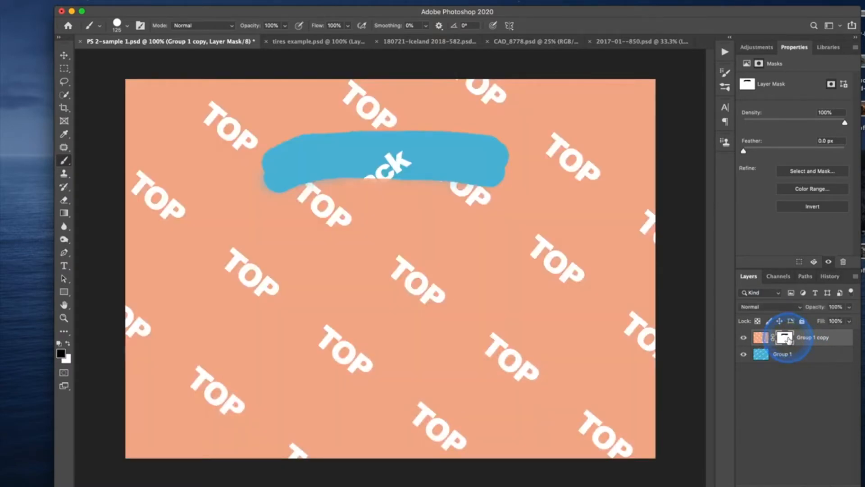
Disable and re-enable the Group 1 copy layer mask twice to compare the image with and without it.
shift+click(788, 339)
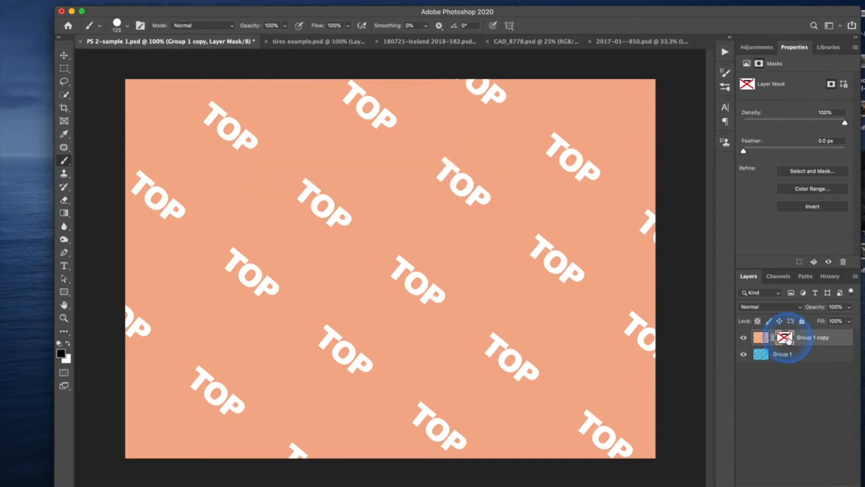
shift+click(787, 340)
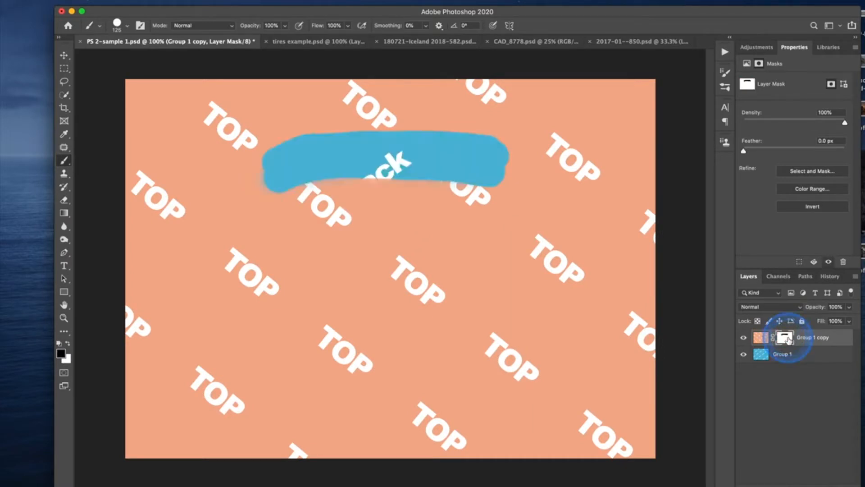
shift+click(788, 339)
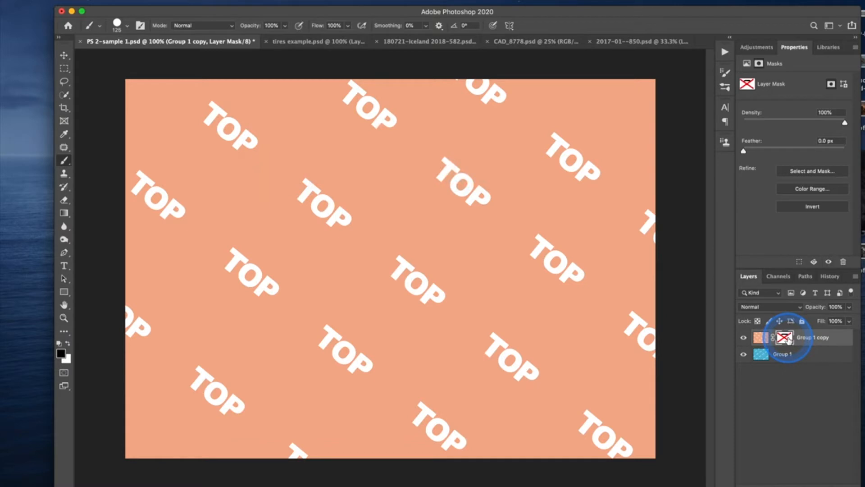
shift+click(788, 339)
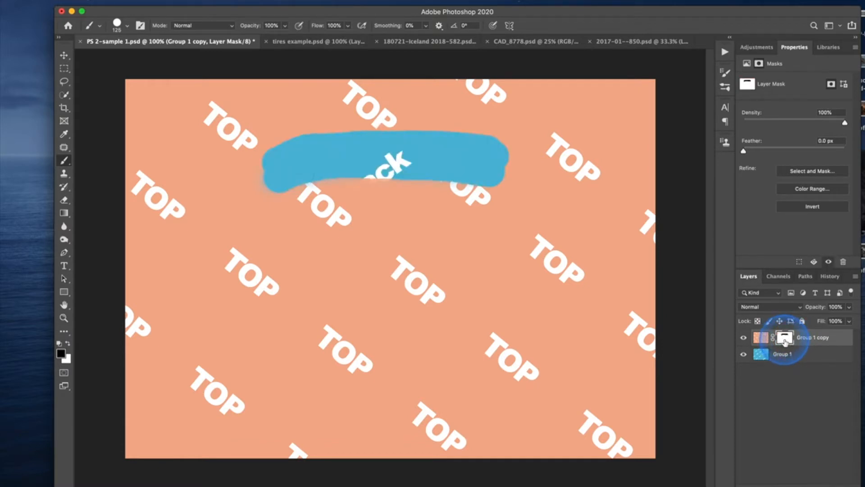
click(269, 166)
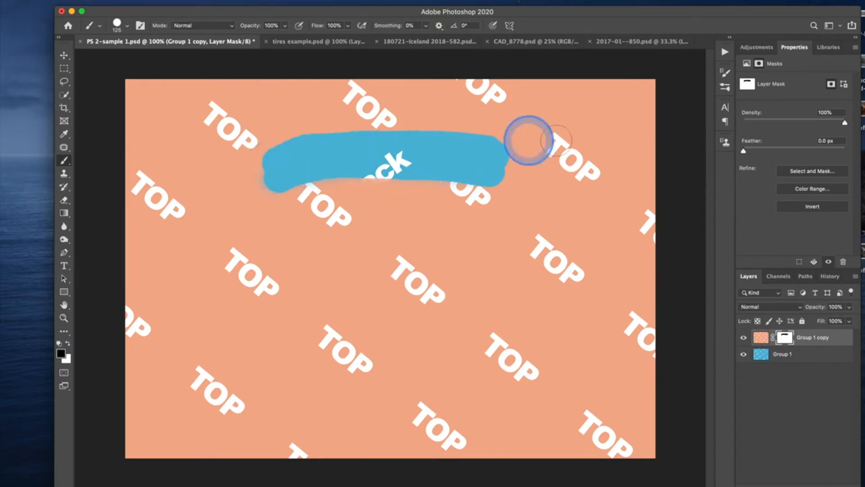
click(787, 339)
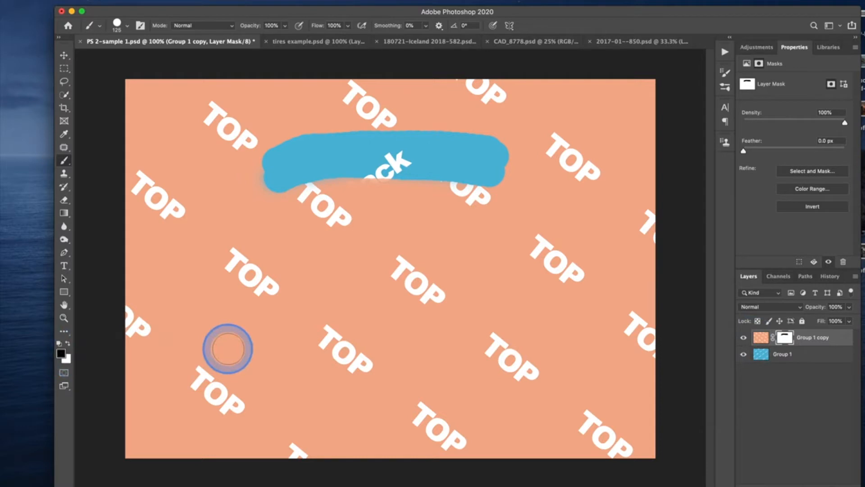
Switch the foreground colour to white and paint over the black strokes on the mask to reveal the top layer.
key(x)
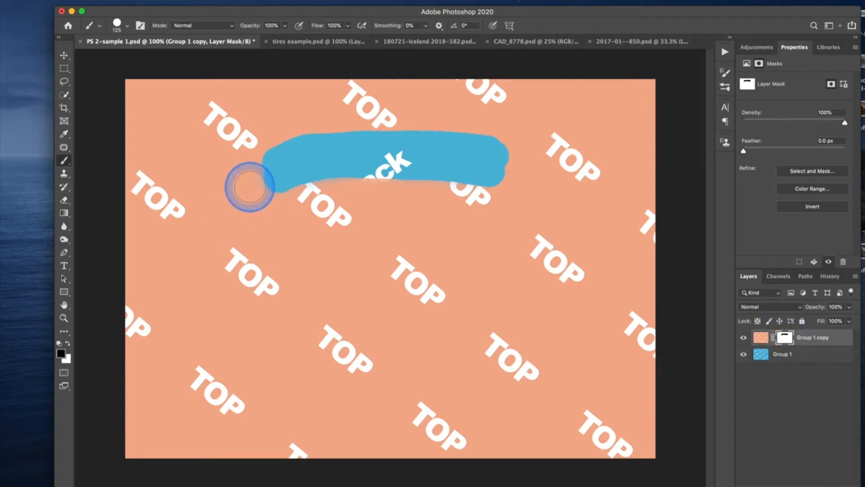
mouse_move(250, 186)
mouse_down()
mouse_move(518, 174)
mouse_move(326, 184)
mouse_up()
mouse_move(306, 173)
mouse_down()
mouse_move(538, 167)
mouse_move(513, 156)
mouse_move(235, 158)
mouse_move(363, 143)
mouse_move(541, 139)
mouse_move(375, 132)
mouse_move(276, 149)
mouse_move(298, 195)
mouse_up()
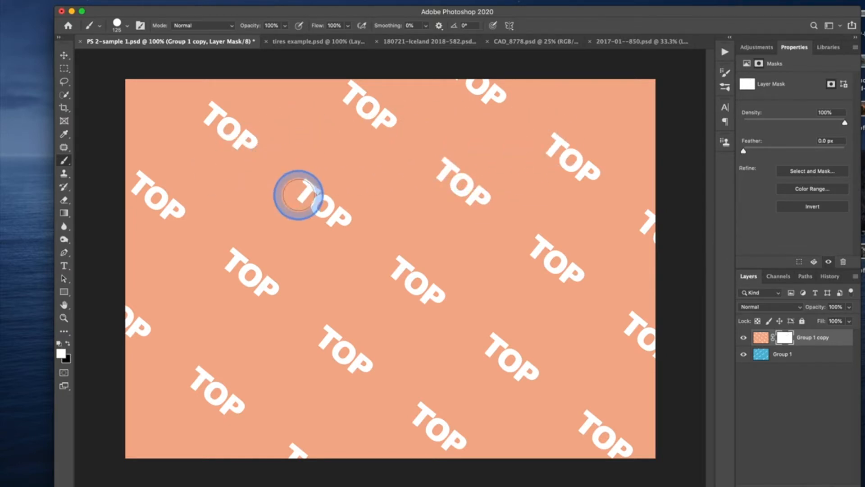
Hide a band of the top layer by painting black on the mask, and restore it with white.
key(x)
mouse_move(303, 170)
mouse_down()
mouse_move(583, 169)
mouse_move(286, 168)
mouse_move(618, 156)
mouse_move(635, 168)
mouse_move(477, 177)
mouse_move(342, 169)
mouse_move(281, 179)
mouse_move(361, 136)
mouse_move(532, 155)
mouse_move(554, 170)
mouse_up()
key(x)
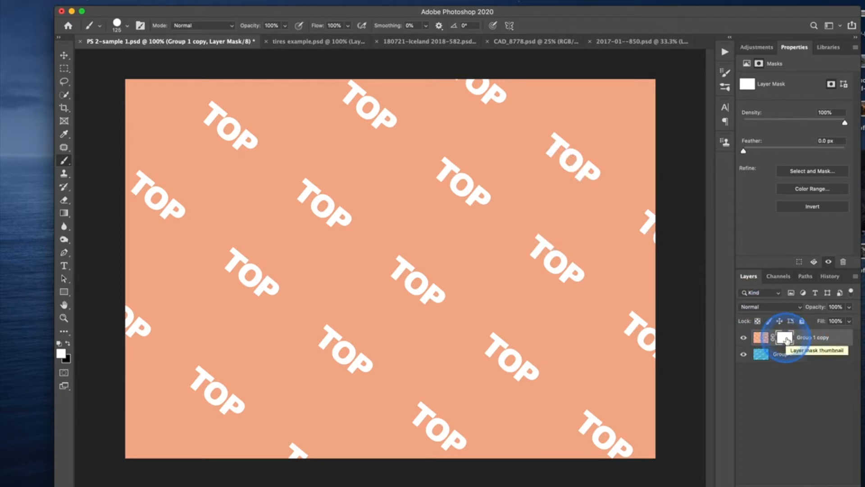
Set the foreground colour to mid-grey 7d7d7d and paint a wide patch across the upper middle of the layer mask.
click(62, 355)
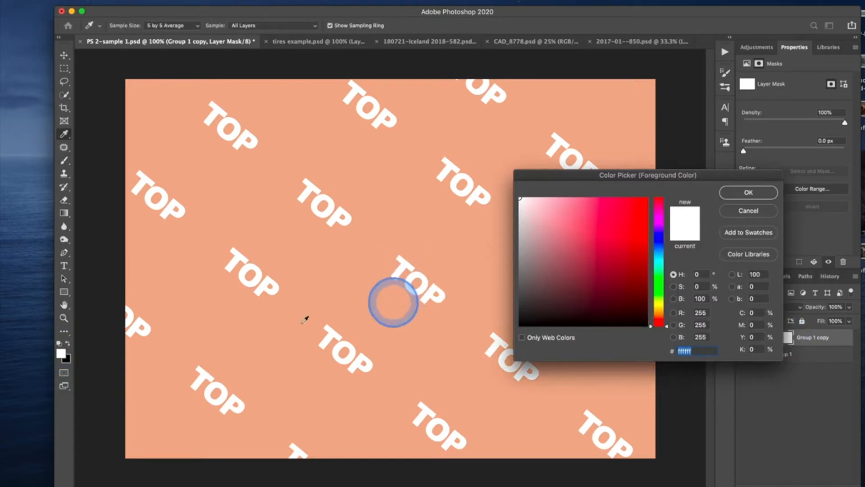
click(519, 262)
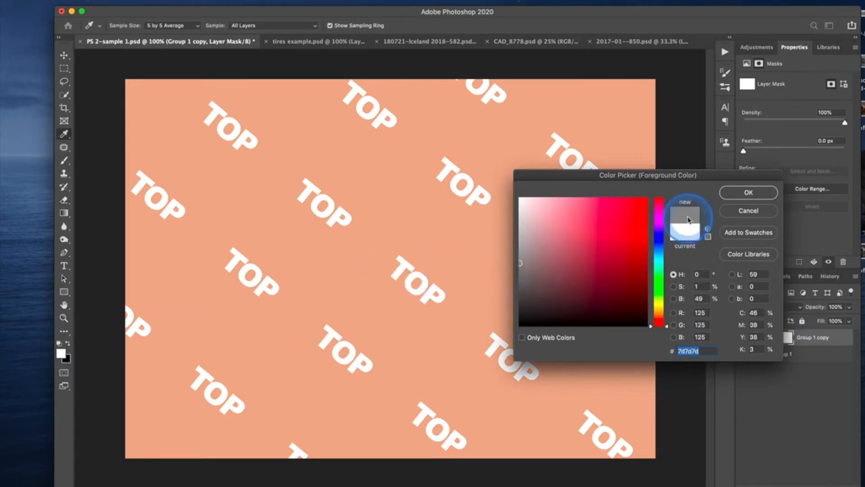
click(740, 200)
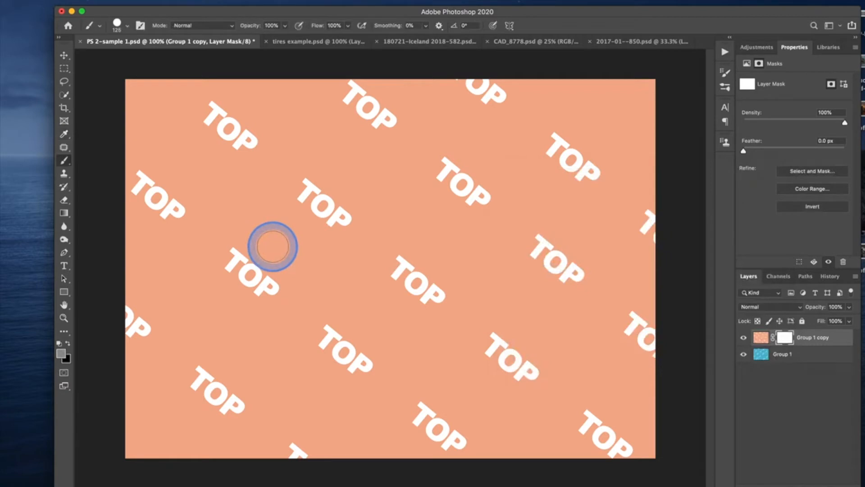
mouse_move(277, 218)
mouse_down()
mouse_move(506, 221)
mouse_move(489, 199)
mouse_move(280, 202)
mouse_move(301, 189)
mouse_move(498, 186)
mouse_move(470, 171)
mouse_move(291, 175)
mouse_move(279, 182)
mouse_move(270, 215)
mouse_move(386, 234)
mouse_move(510, 239)
mouse_move(497, 173)
mouse_move(281, 173)
mouse_move(263, 188)
mouse_move(260, 212)
mouse_move(274, 232)
mouse_move(498, 245)
mouse_up()
click(758, 338)
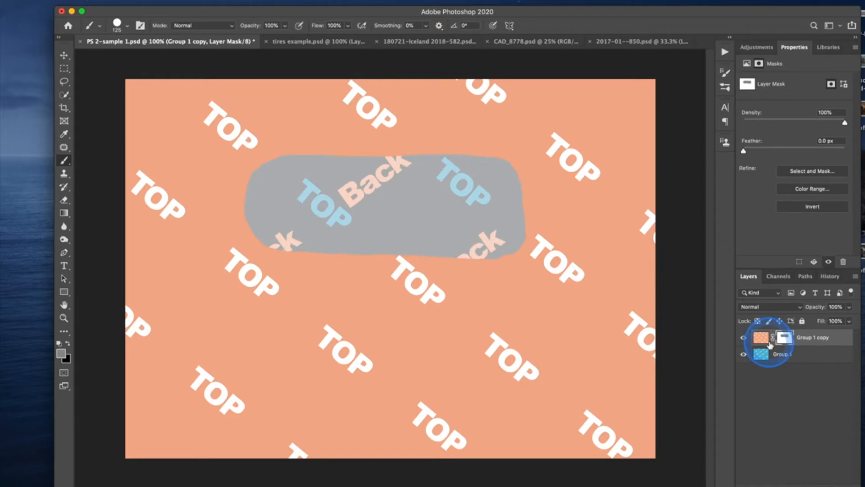
Set the foreground colour to dark grey 414040 and paint a horizontal band on the mask below the mid-grey patch.
click(63, 356)
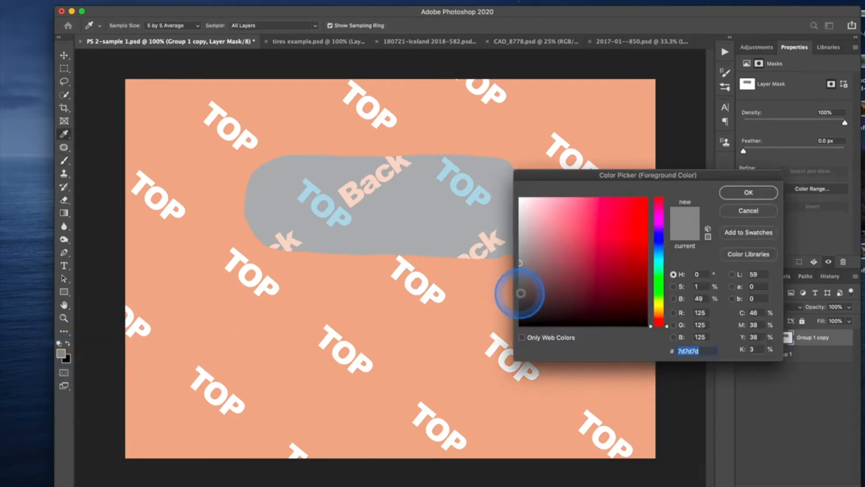
click(748, 193)
drag(268, 290, 523, 292)
mouse_move(385, 304)
mouse_down()
mouse_move(290, 315)
mouse_move(525, 311)
mouse_up()
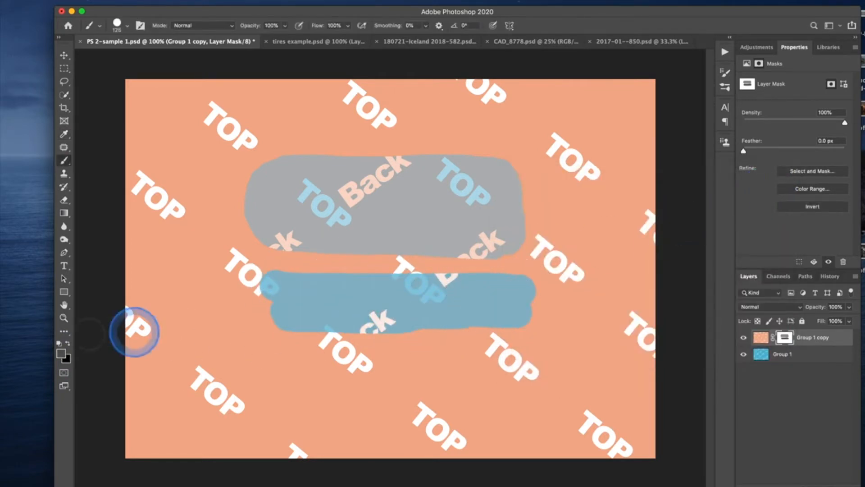
Set the foreground colour to light grey cbc9c9 and paint a horizontal band on the mask above the mid-grey patch.
click(62, 353)
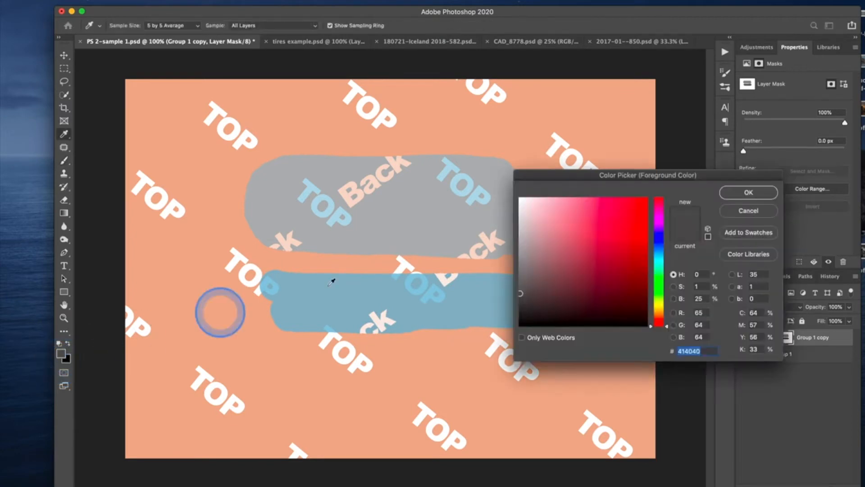
click(504, 220)
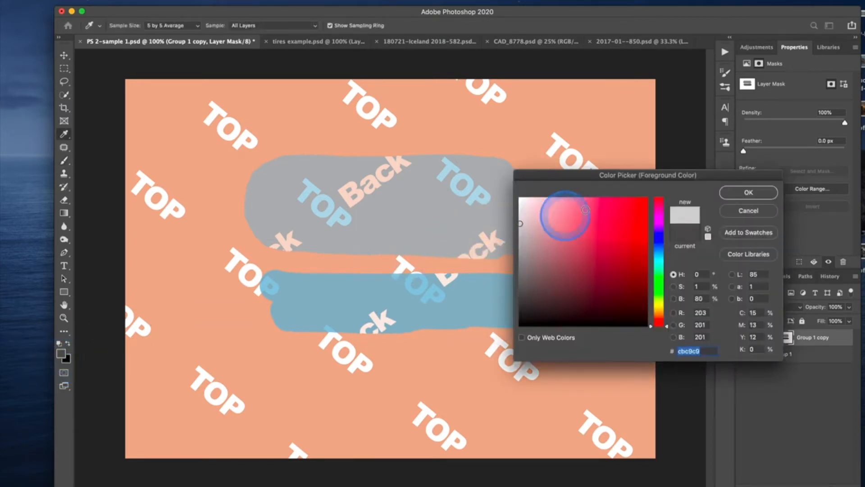
click(749, 193)
key(b)
mouse_move(485, 127)
mouse_down()
mouse_move(326, 131)
mouse_move(326, 122)
mouse_move(506, 122)
mouse_move(354, 110)
mouse_move(303, 117)
mouse_up()
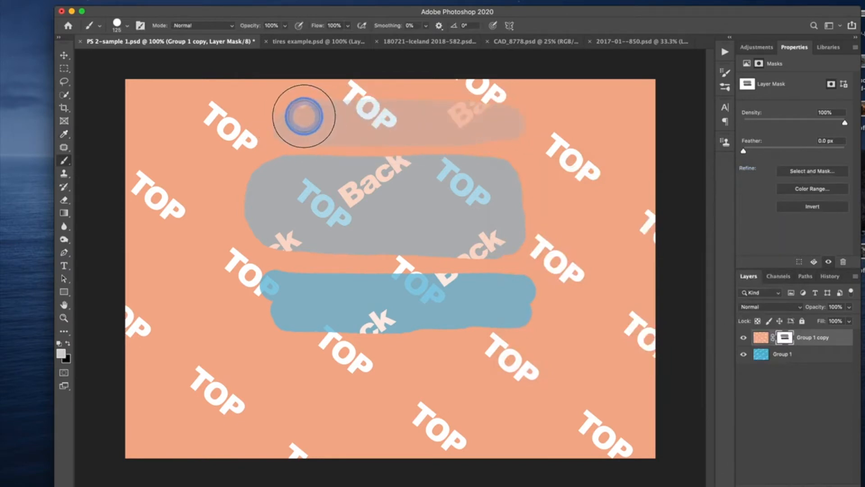
Reselect the Group 1 copy layer mask and fill it entirely with the light grey foreground colour.
click(769, 341)
click(788, 340)
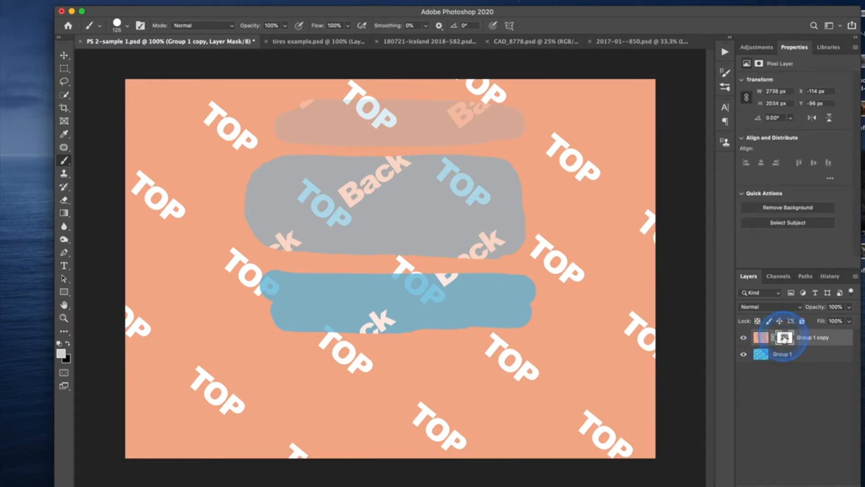
click(784, 338)
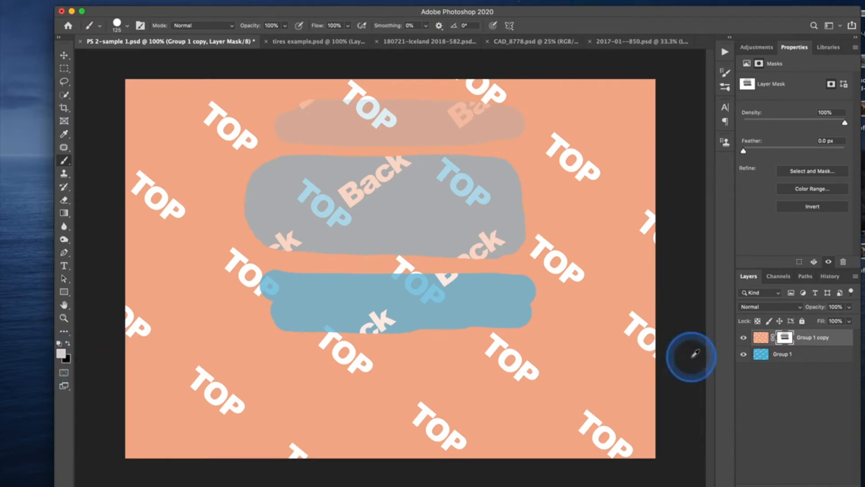
key(alt+BackSpace)
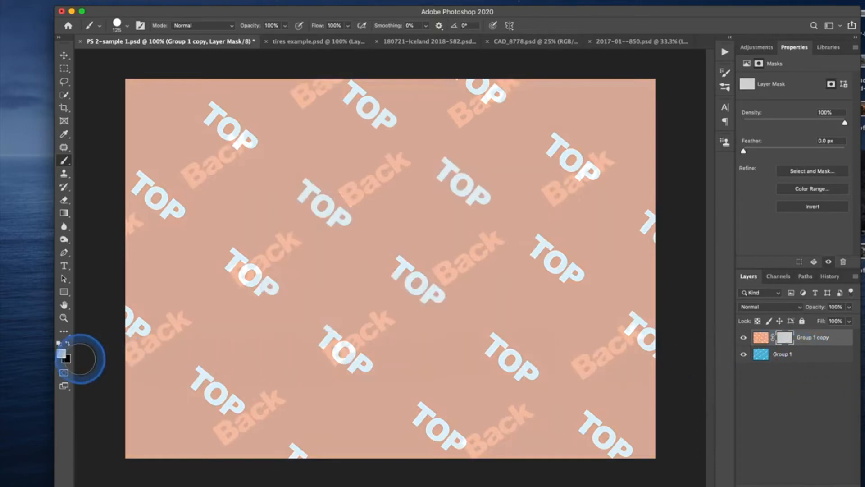
Set the foreground colour to white, fill the whole layer mask with it, and check the edit history.
click(61, 353)
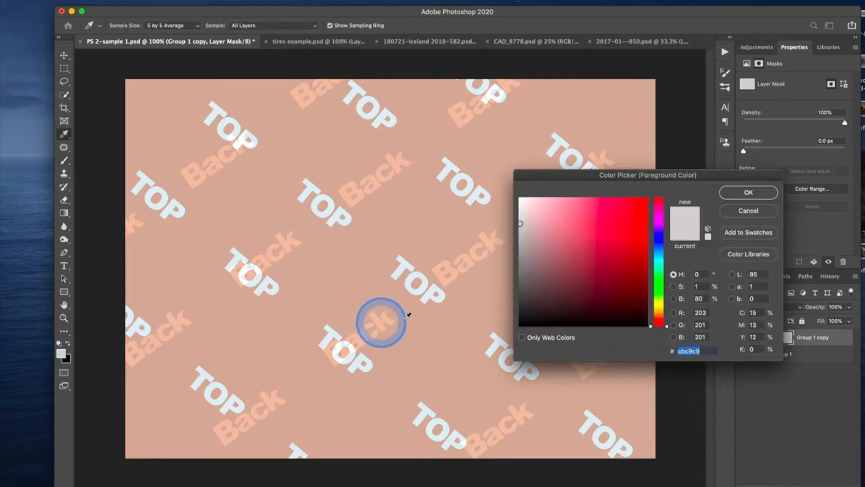
click(748, 193)
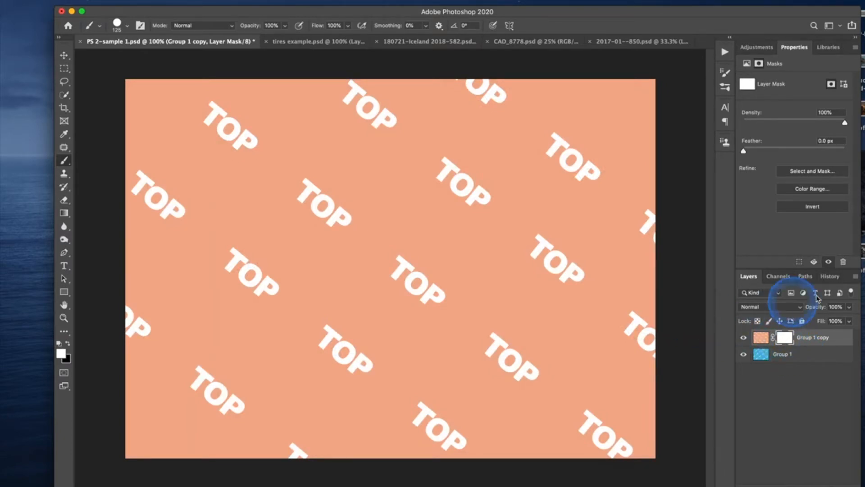
click(830, 277)
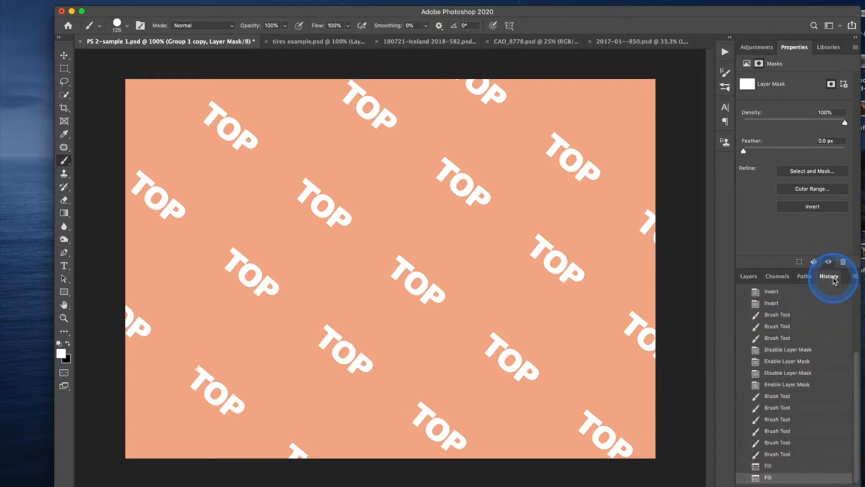
click(748, 276)
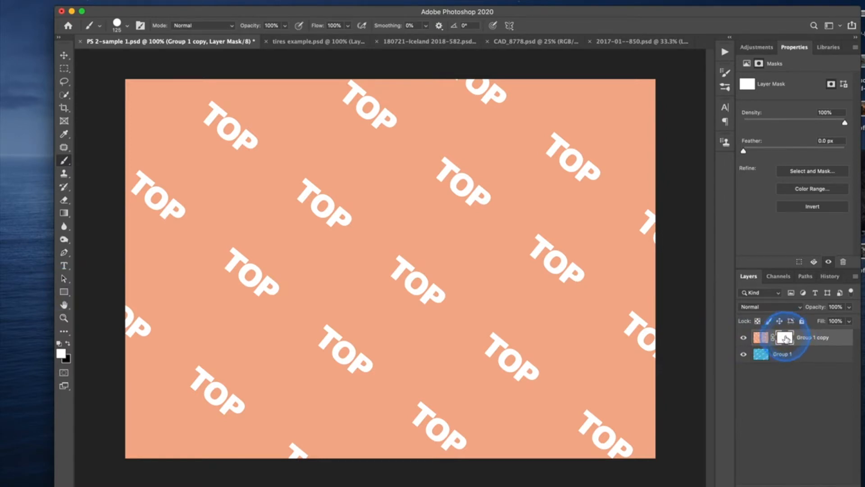
Invert the Group 1 copy layer mask to black, lower its density to 50% and return it to 100%.
key(super+i)
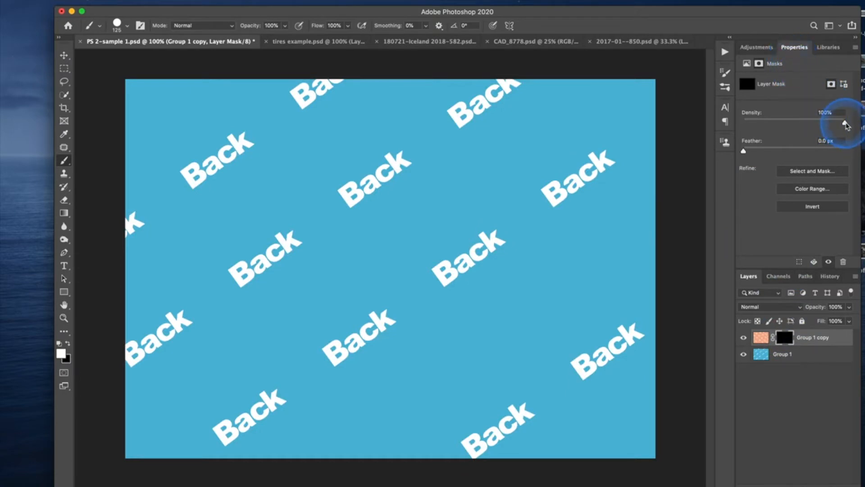
drag(845, 125, 795, 124)
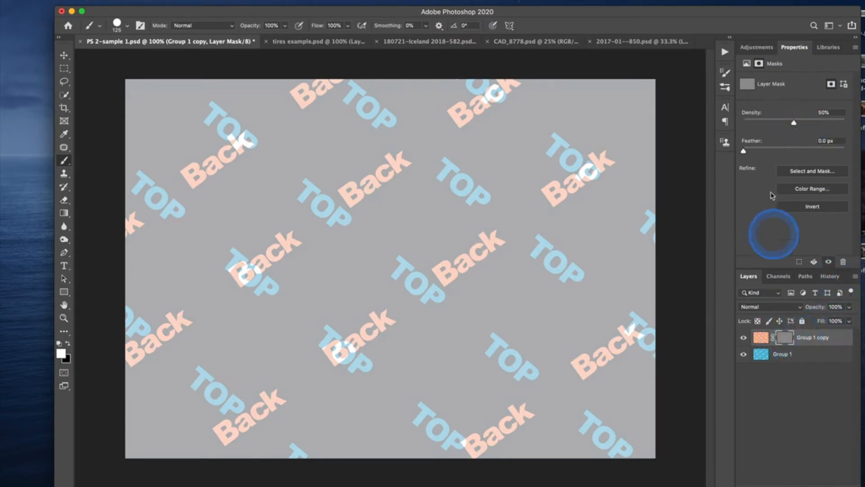
drag(794, 124, 839, 122)
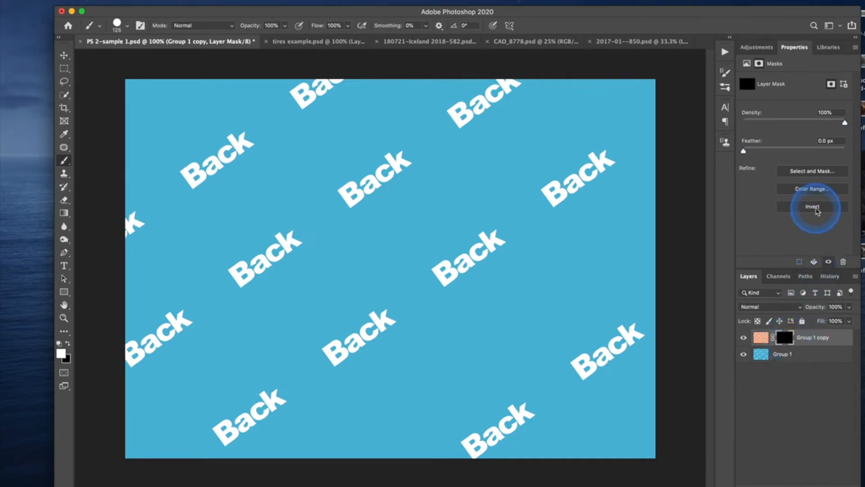
Invert the layer mask back and forth between black and white, ending on white.
click(815, 208)
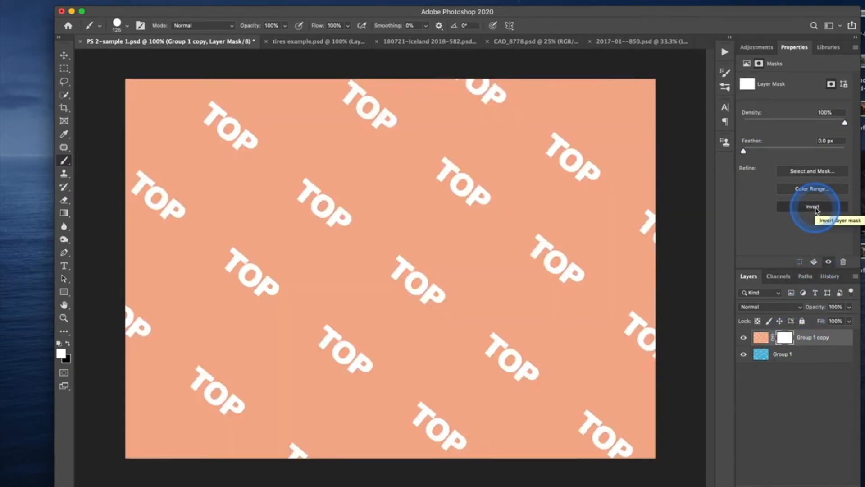
click(815, 207)
click(814, 207)
click(814, 207)
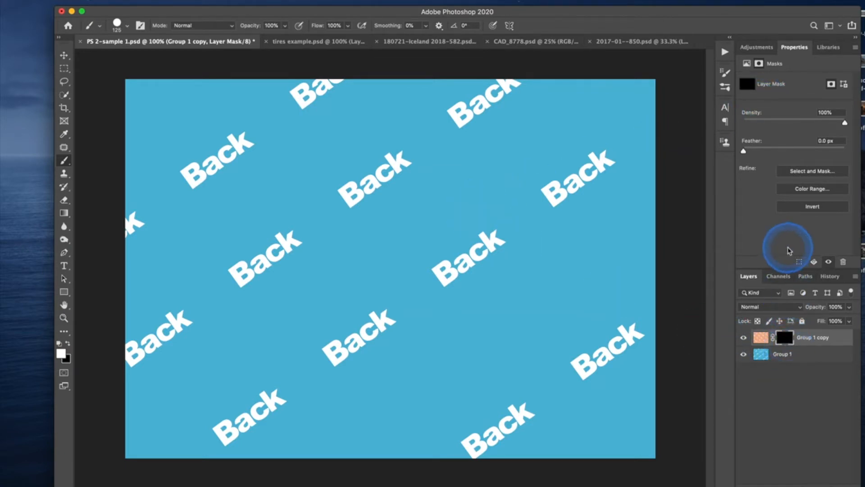
click(801, 210)
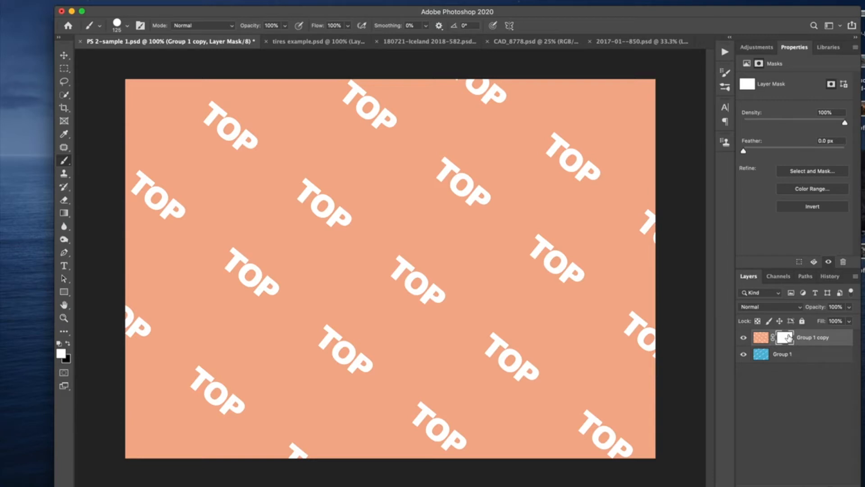
Lower the brush hardness to 2% and reselect the Group 1 copy layer mask.
click(118, 32)
drag(174, 82, 112, 80)
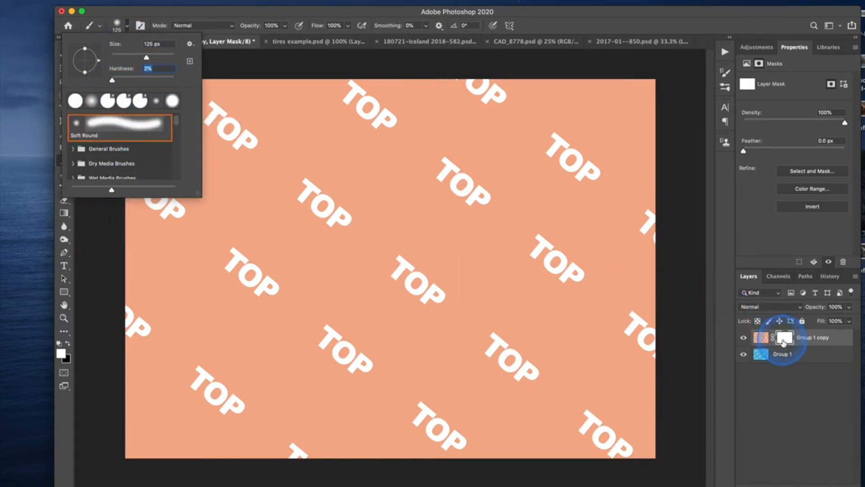
click(782, 340)
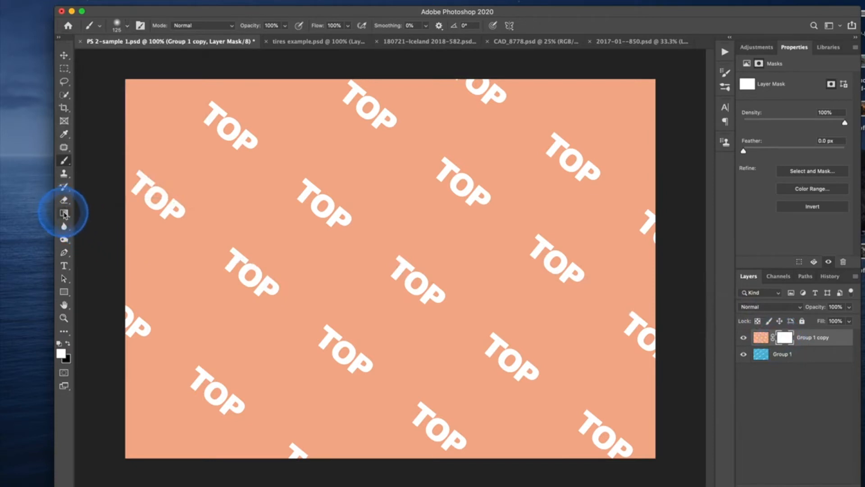
Draw a horizontal white-to-black linear gradient across the whole layer mask and view the mask on its own.
click(65, 213)
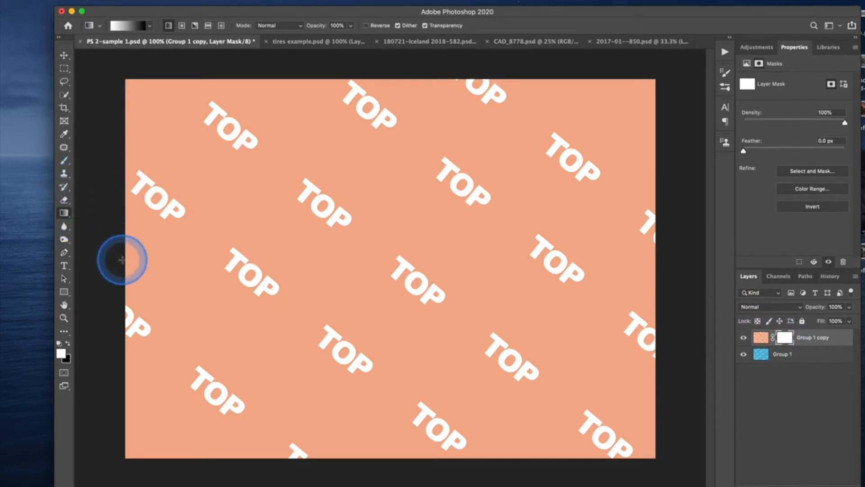
drag(121, 258, 670, 248)
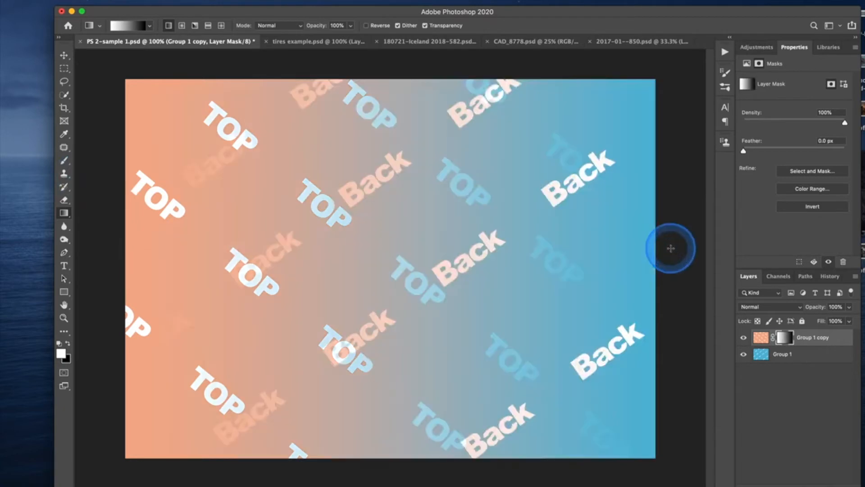
alt+click(789, 343)
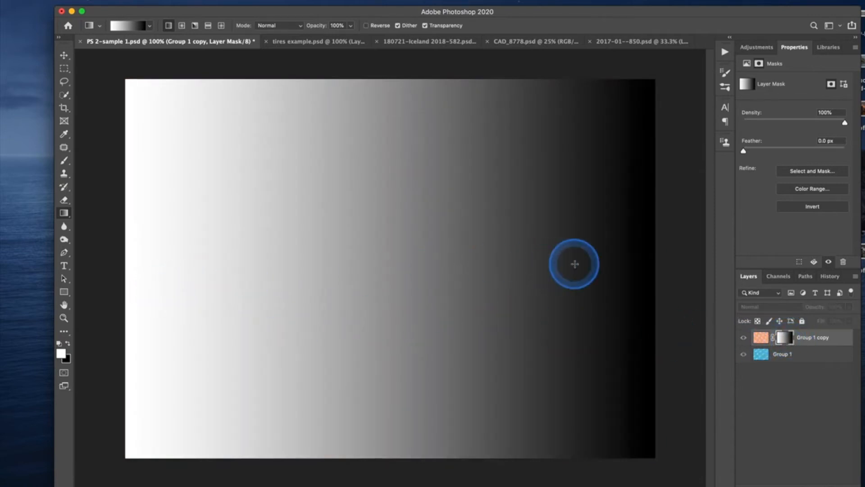
alt+click(782, 341)
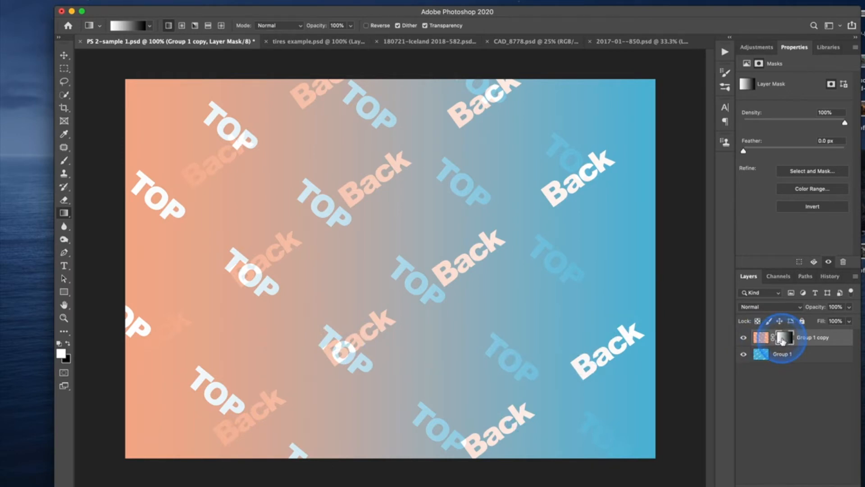
Fill the layer mask with white and set the soft round brush to 140 px with 0% hardness.
key(alt+BackSpace)
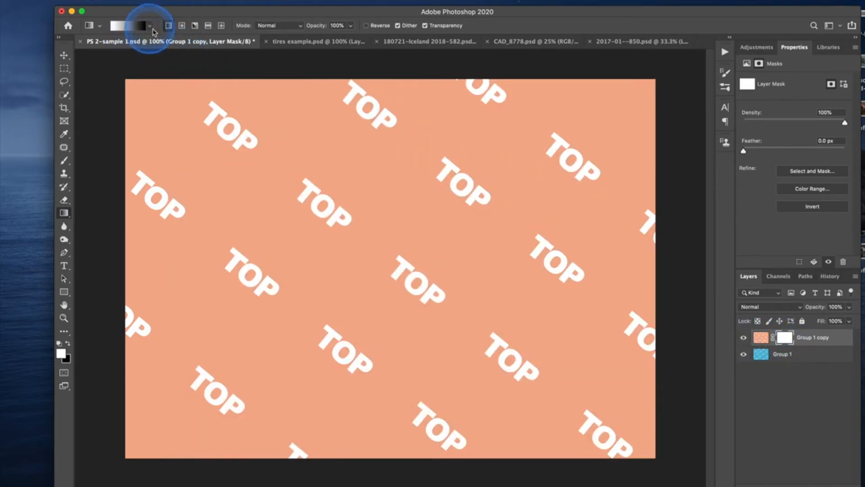
click(65, 162)
click(124, 32)
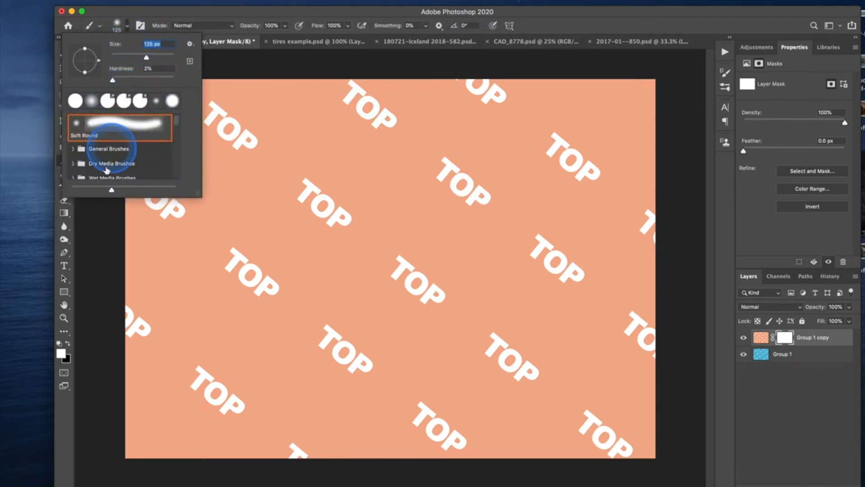
drag(113, 81, 110, 80)
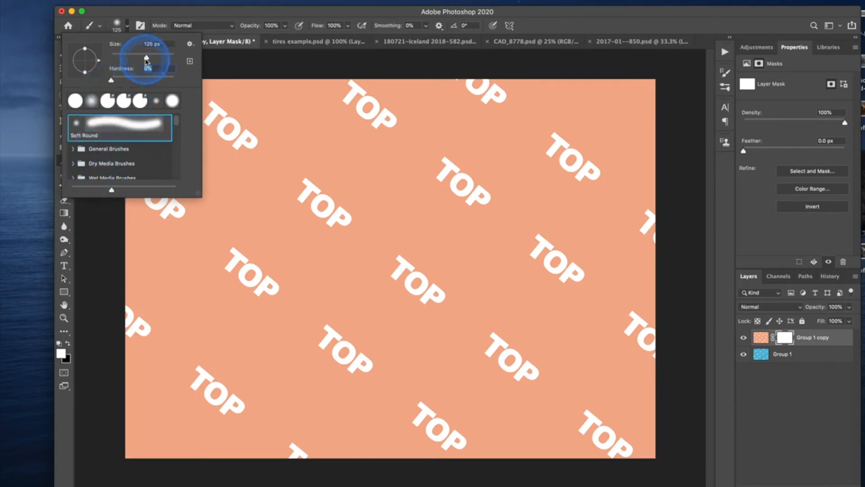
drag(149, 61, 152, 62)
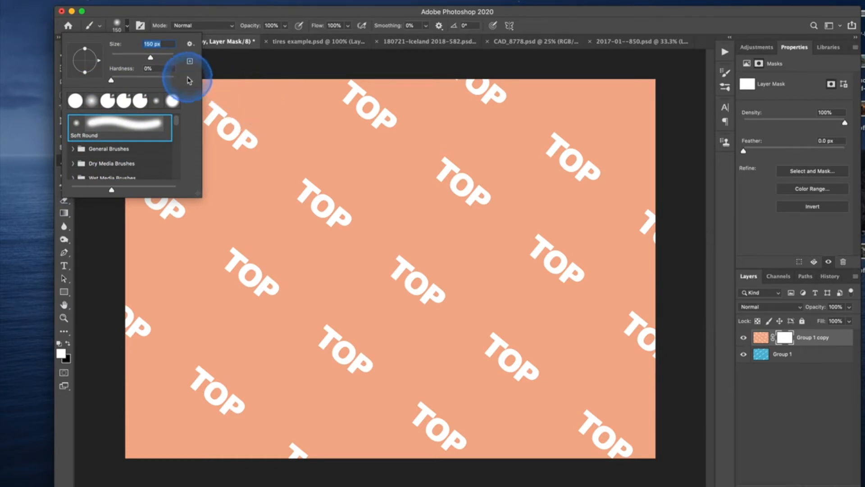
drag(149, 60, 150, 61)
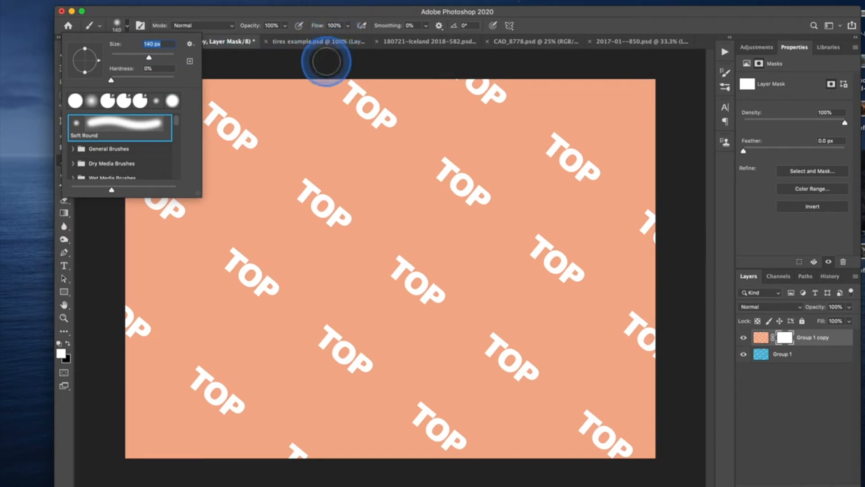
click(696, 119)
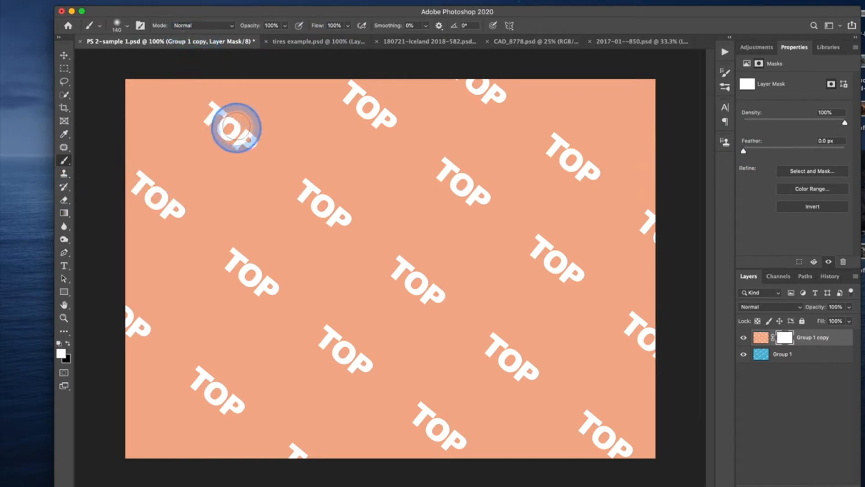
Paint three stacked horizontal black strokes on the mask: at 100% opacity, at 50% opacity, and at 50% opacity with 12% flow.
click(312, 119)
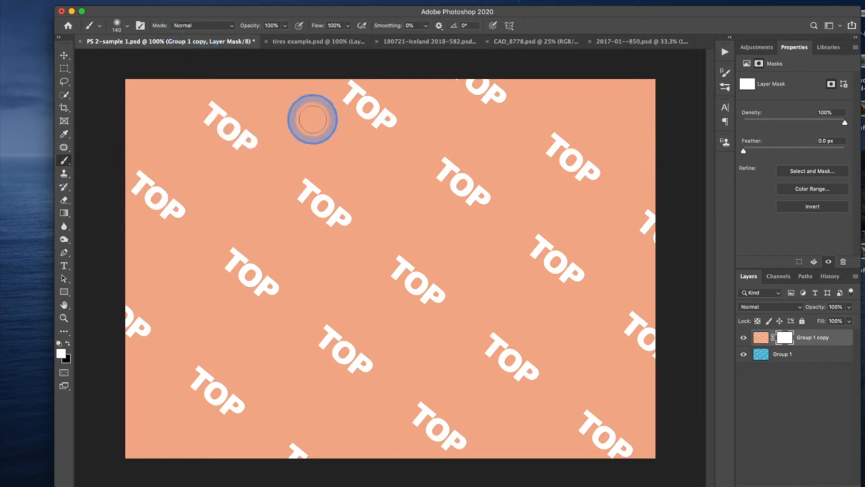
drag(284, 122, 555, 120)
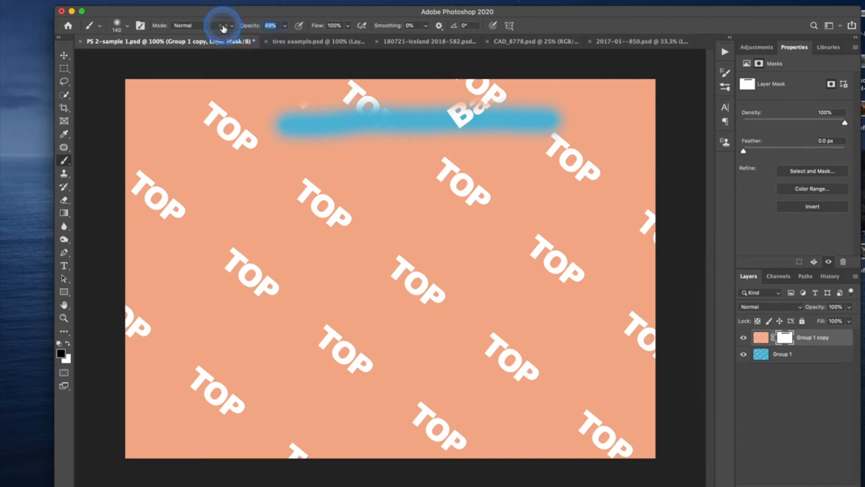
mouse_move(290, 155)
mouse_down()
mouse_move(569, 156)
mouse_move(294, 161)
mouse_move(543, 156)
mouse_up()
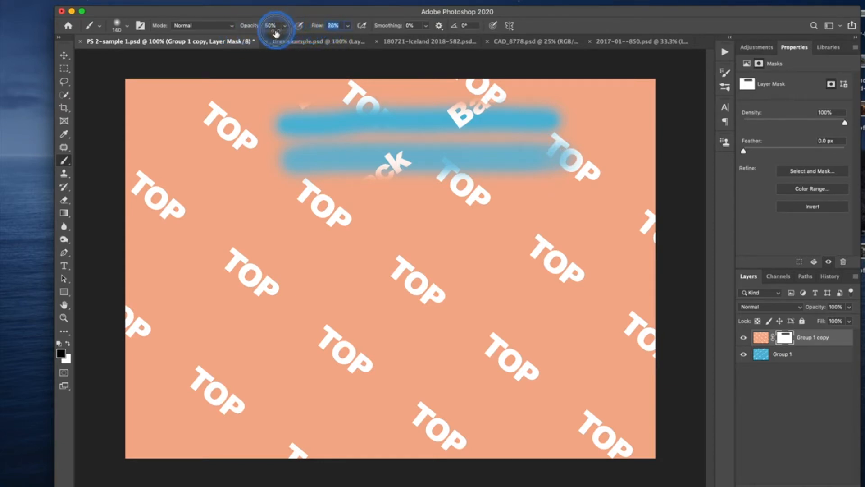
drag(273, 32, 273, 34)
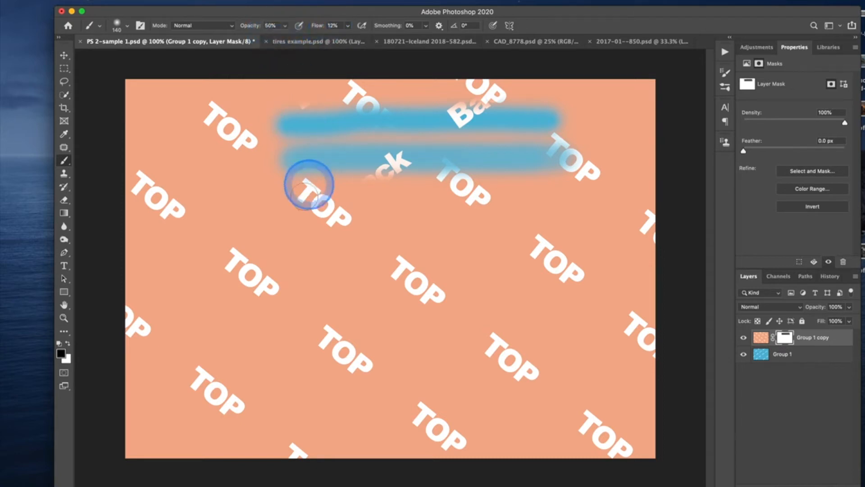
mouse_move(294, 203)
mouse_down()
mouse_move(546, 199)
mouse_move(307, 195)
mouse_move(572, 195)
mouse_move(305, 195)
mouse_move(538, 197)
mouse_move(325, 197)
mouse_up()
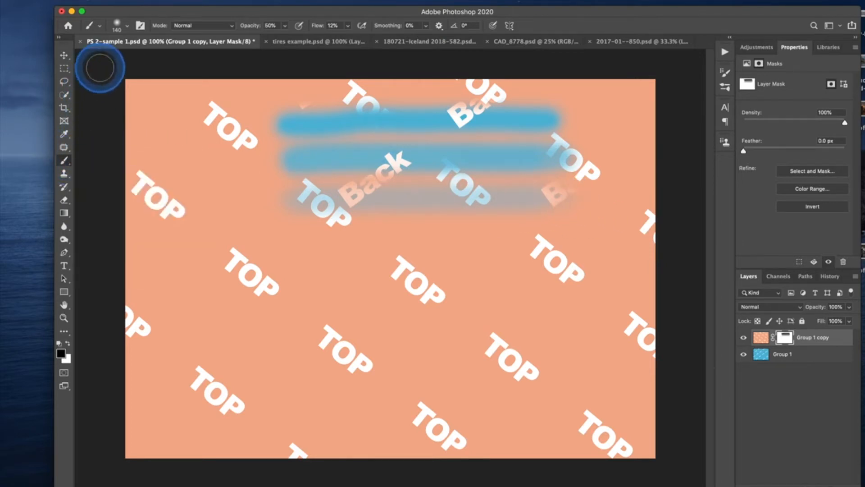
Restore the brush opacity and flow to 100% and paint solid black over the three strokes on the mask.
drag(253, 27, 430, 22)
mouse_move(435, 162)
mouse_down()
mouse_move(492, 174)
mouse_move(433, 212)
mouse_move(334, 205)
mouse_move(426, 195)
mouse_move(442, 158)
mouse_move(401, 215)
mouse_move(442, 145)
mouse_move(483, 157)
mouse_move(416, 131)
mouse_move(517, 139)
mouse_move(492, 212)
mouse_move(432, 195)
mouse_up()
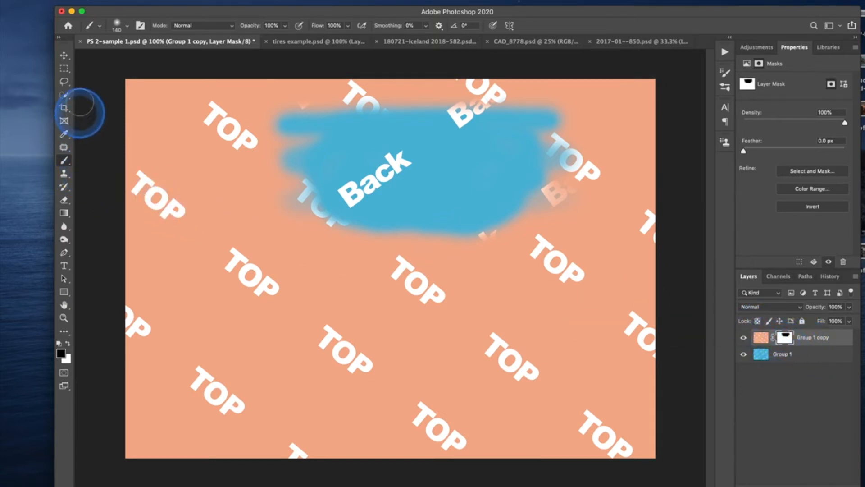
Move the Group 1 copy layer slightly with its mask linked and again with it unlinked, and relink the mask.
click(64, 55)
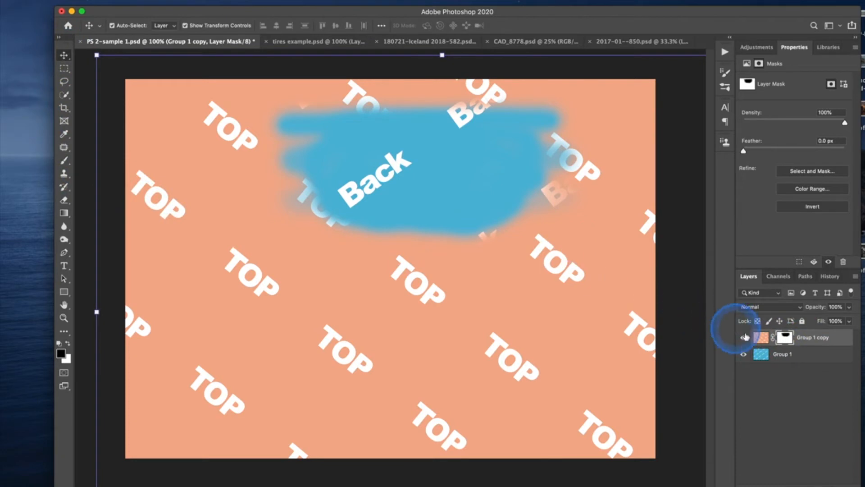
click(761, 337)
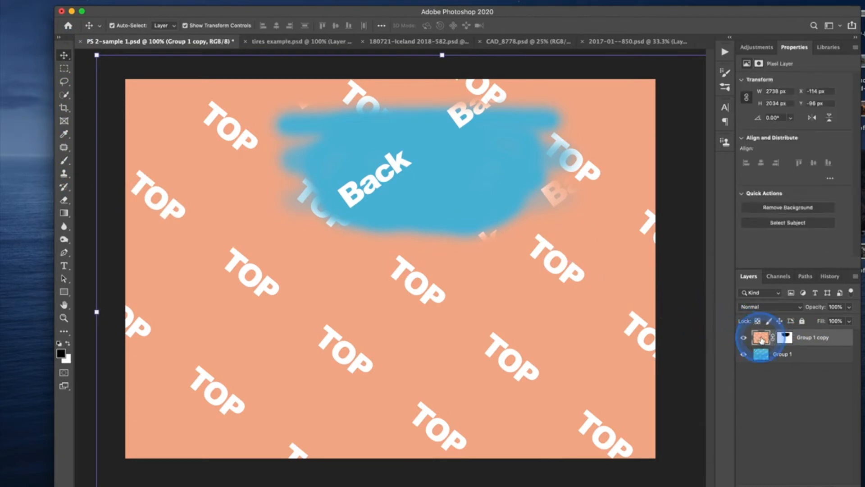
mouse_move(382, 303)
mouse_down()
mouse_move(405, 350)
mouse_move(466, 367)
mouse_move(335, 388)
mouse_move(302, 377)
mouse_move(434, 373)
mouse_move(450, 449)
mouse_move(431, 374)
mouse_move(380, 305)
mouse_up()
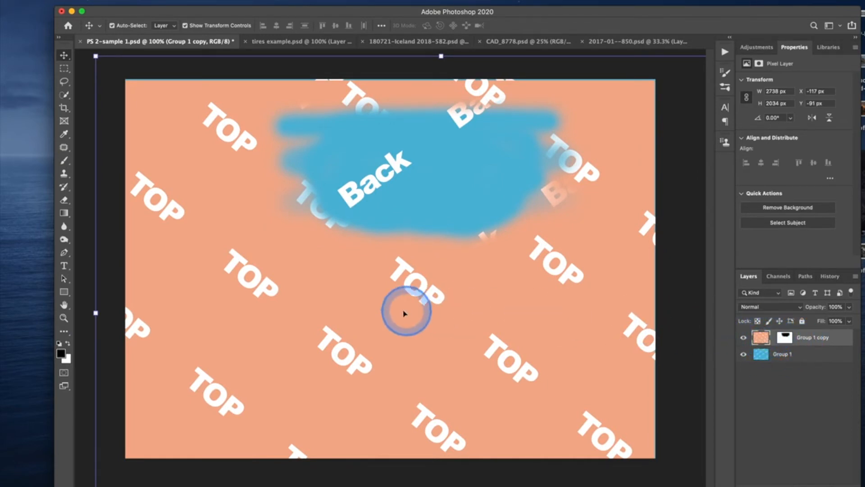
mouse_move(299, 305)
mouse_down()
mouse_move(320, 376)
mouse_move(361, 430)
mouse_move(411, 444)
mouse_move(397, 471)
mouse_move(343, 440)
mouse_move(288, 305)
mouse_move(286, 282)
mouse_move(330, 262)
mouse_move(331, 301)
mouse_move(311, 317)
mouse_move(294, 309)
mouse_move(300, 304)
mouse_up()
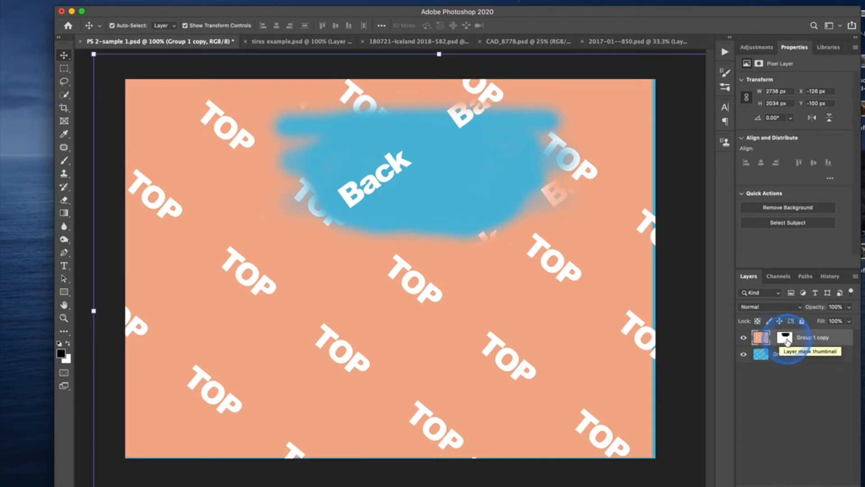
click(762, 343)
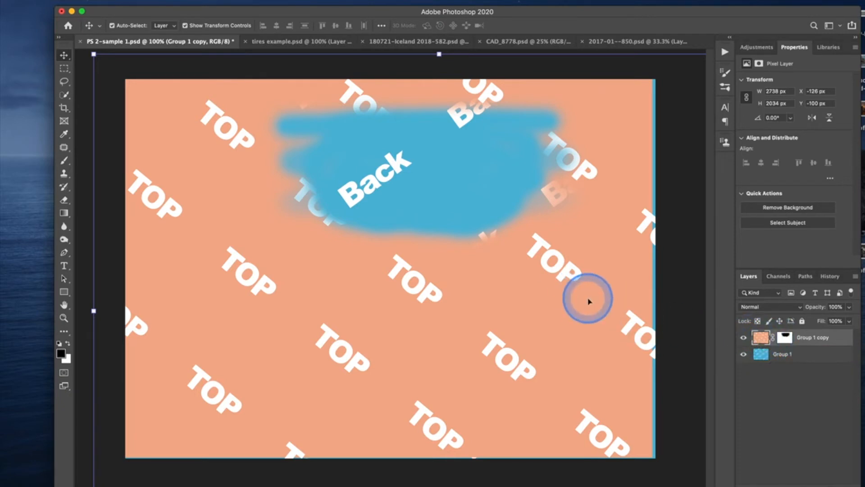
Revert the document to its opened PS 2-sample 1.psd snapshot in the history and show the layers again.
click(827, 282)
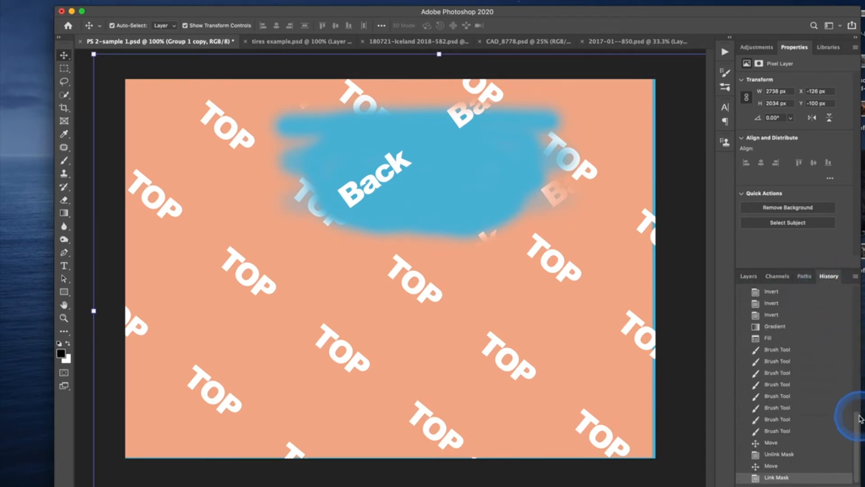
drag(857, 419, 851, 274)
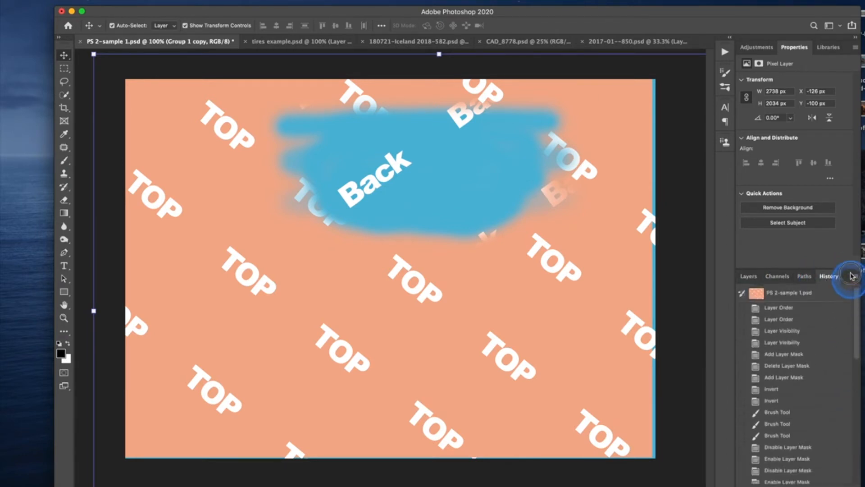
click(803, 293)
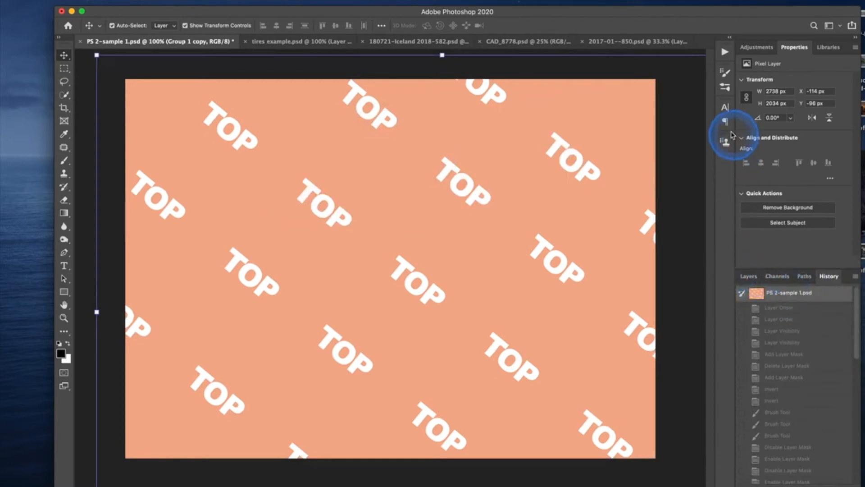
click(749, 276)
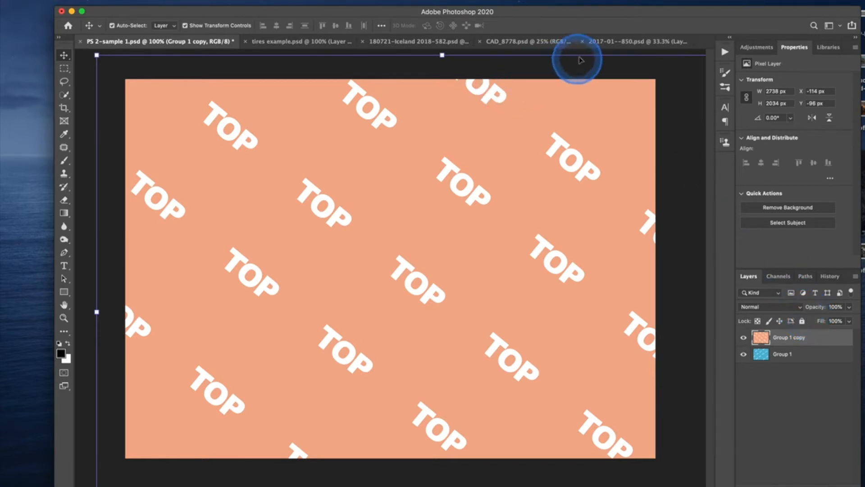
Copy the stormy sky image from CAD_8778.psd into 180721-Iceland 2018-582.psd as a new layer.
click(418, 41)
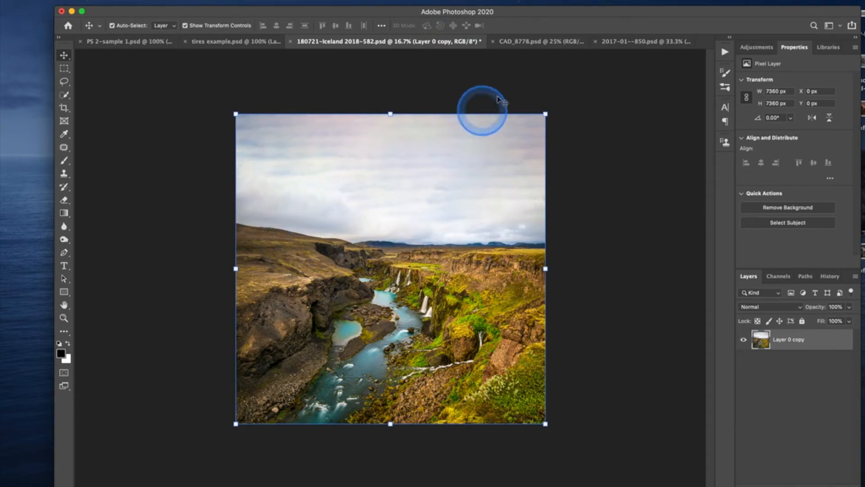
click(534, 45)
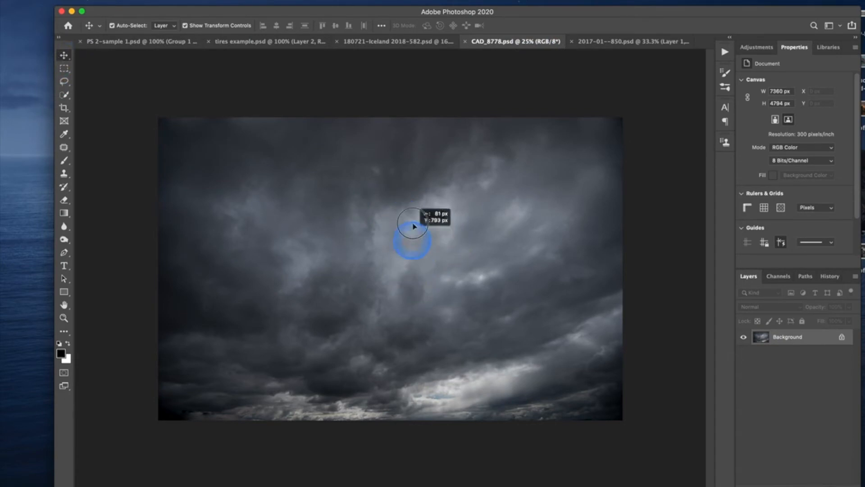
click(390, 42)
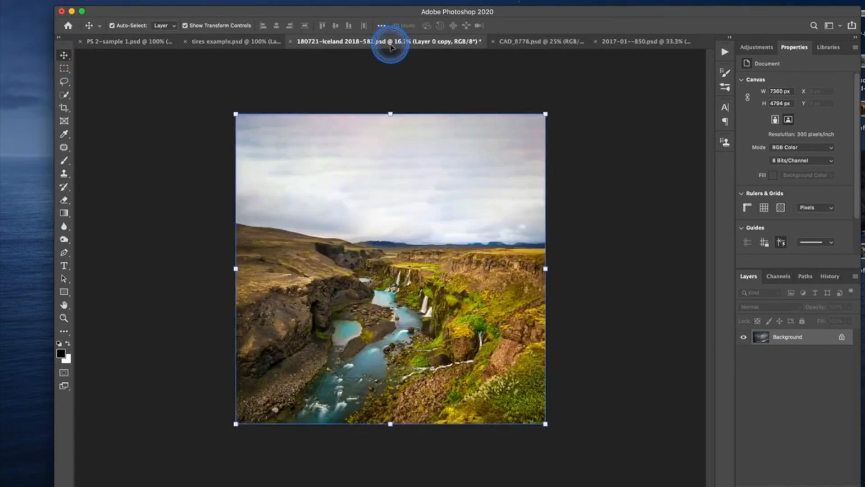
key(super+v)
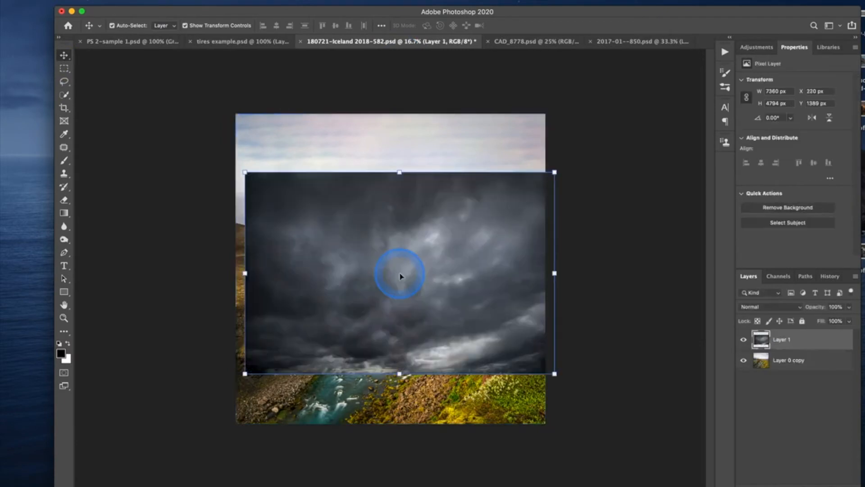
Align the sky layer's lower edge with the horizon, using a temporary 68% layer opacity as a guide, and restore its opacity to 100%.
drag(447, 315, 442, 193)
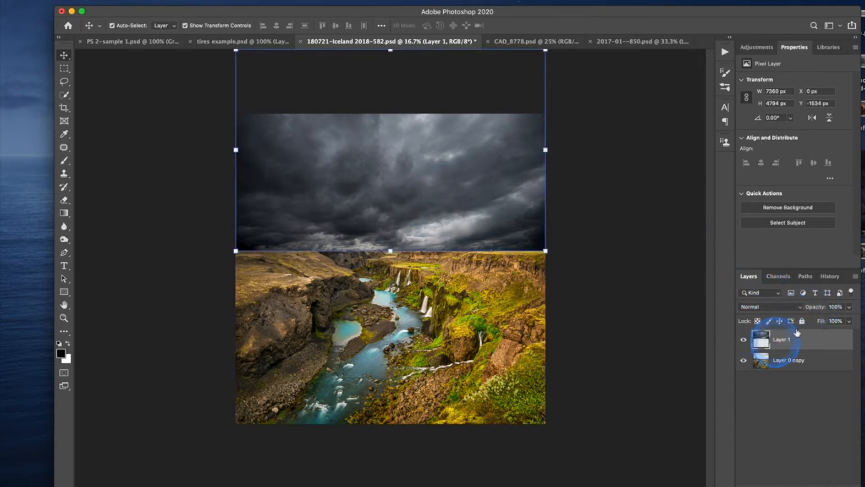
drag(820, 310, 806, 310)
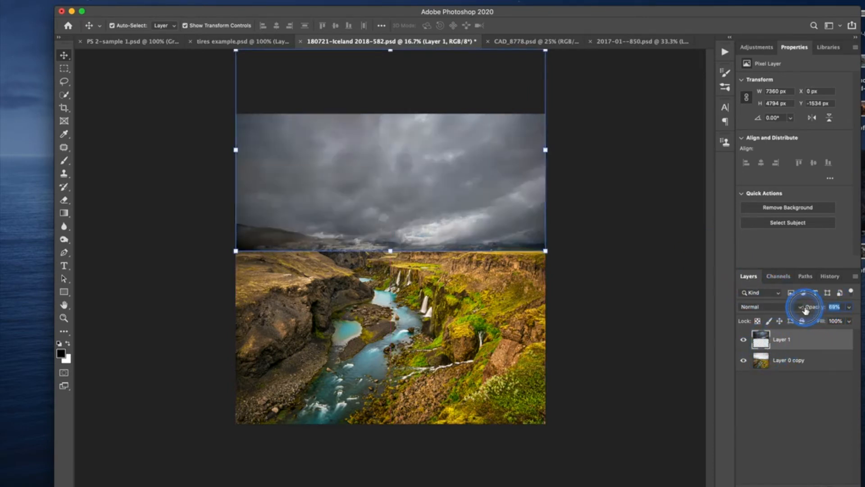
mouse_move(448, 195)
mouse_down()
mouse_move(446, 179)
mouse_move(449, 195)
mouse_up()
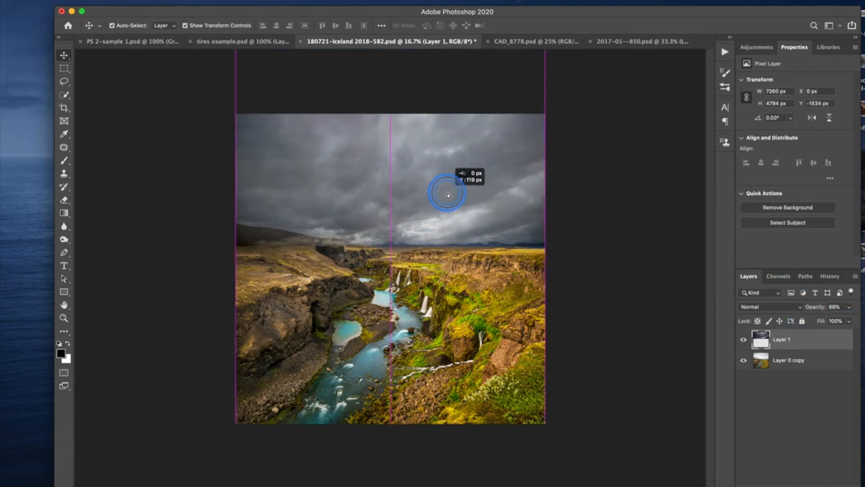
drag(448, 195, 449, 195)
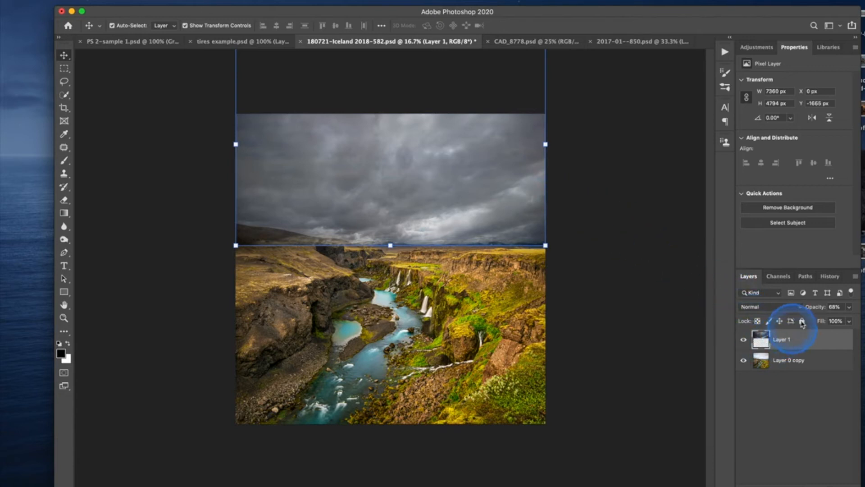
drag(808, 308, 849, 297)
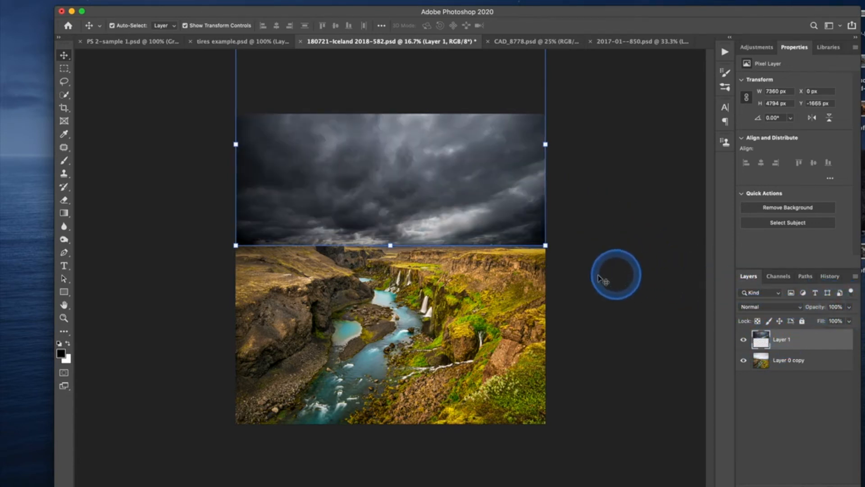
Add a white layer mask to the sky layer, Layer 1.
click(807, 361)
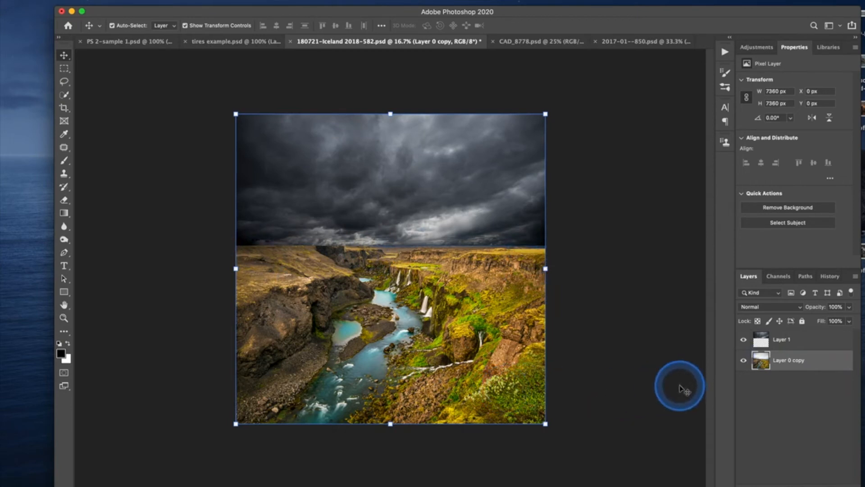
click(804, 346)
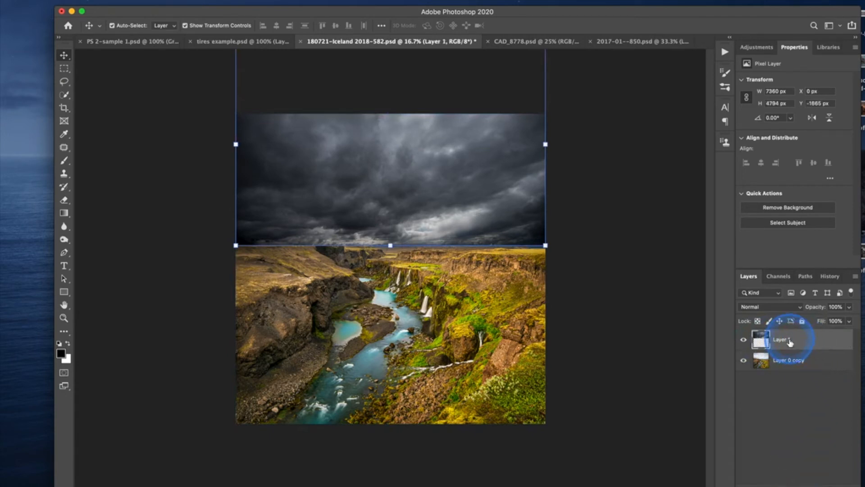
click(787, 476)
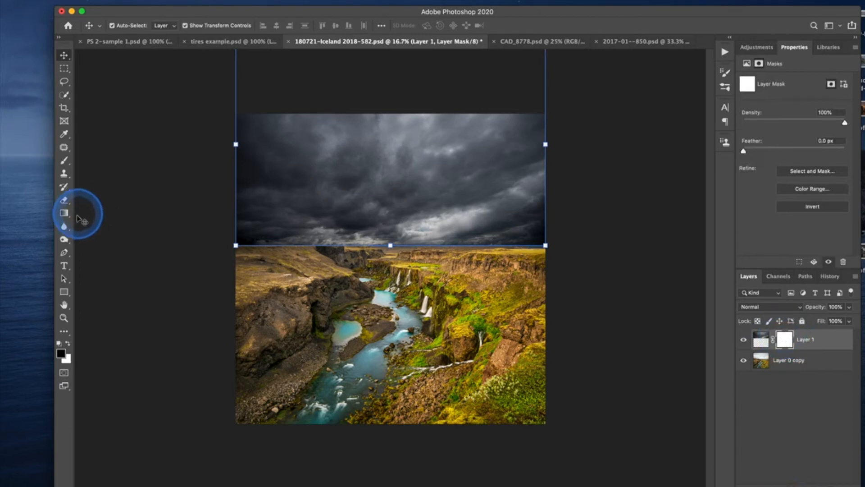
Draw black-to-white linear gradients upward across the horizon on Layer 1's mask, trying different lengths and placements and finishing with a short one.
click(64, 213)
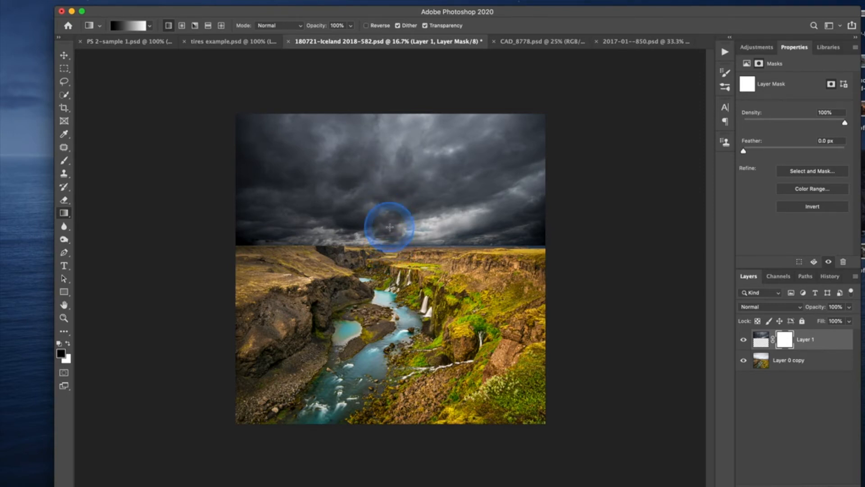
mouse_move(389, 226)
mouse_down()
mouse_move(391, 251)
mouse_move(391, 226)
mouse_up()
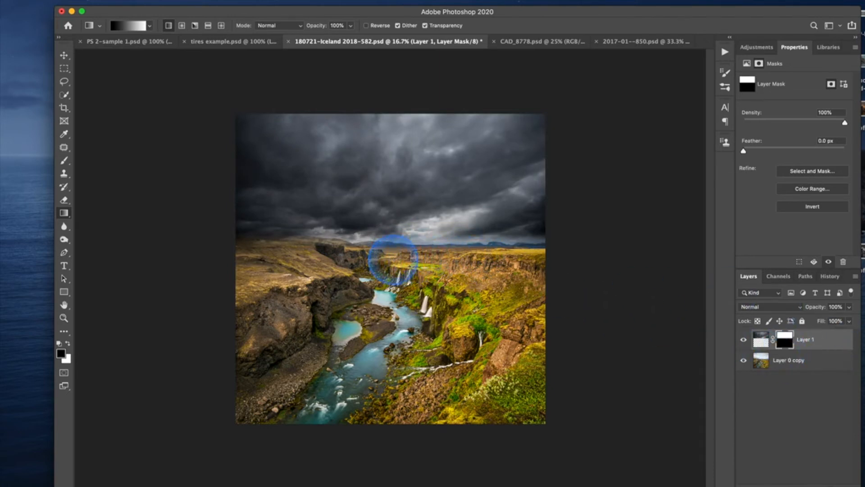
drag(392, 273, 384, 211)
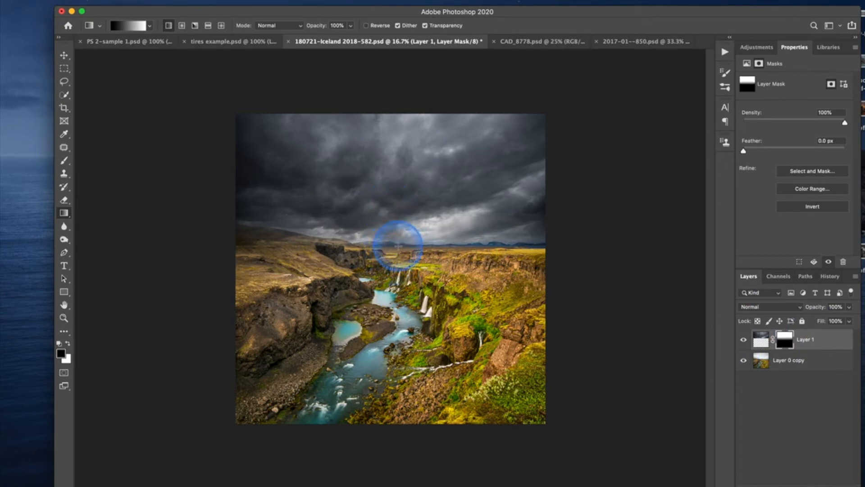
drag(397, 248, 397, 202)
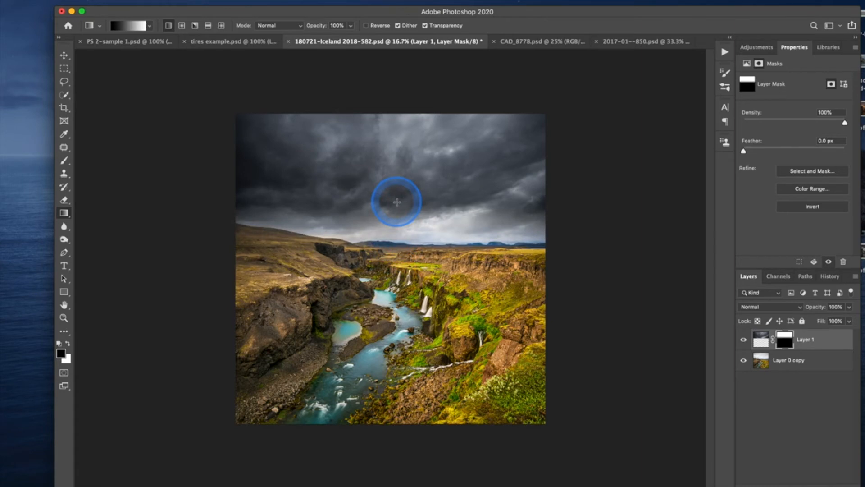
drag(395, 281, 387, 221)
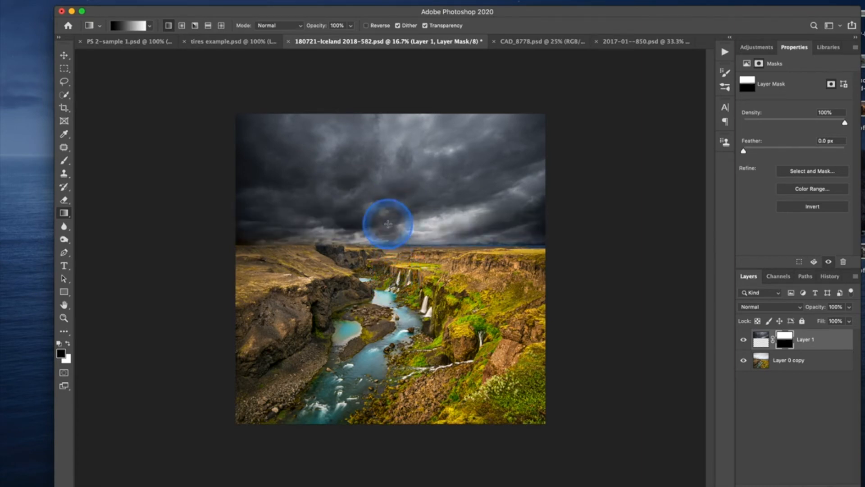
drag(392, 260, 388, 226)
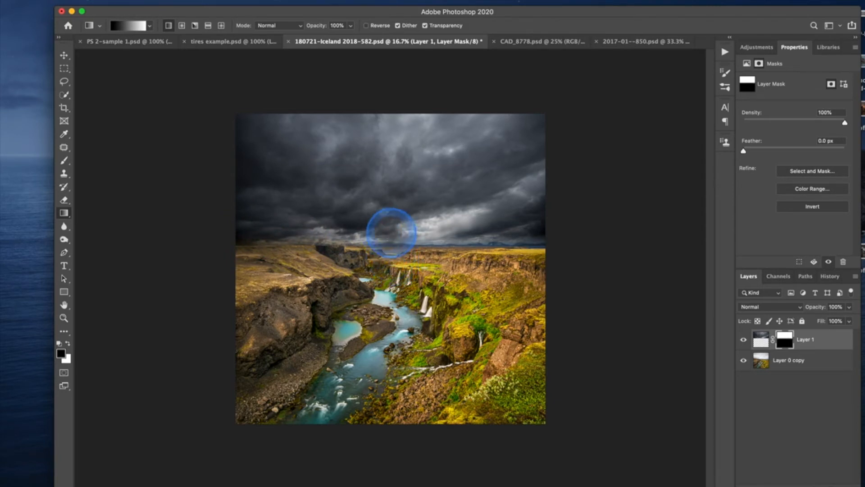
Display Layer 1's gradient mask on its own and return to the normal image view.
alt+click(785, 350)
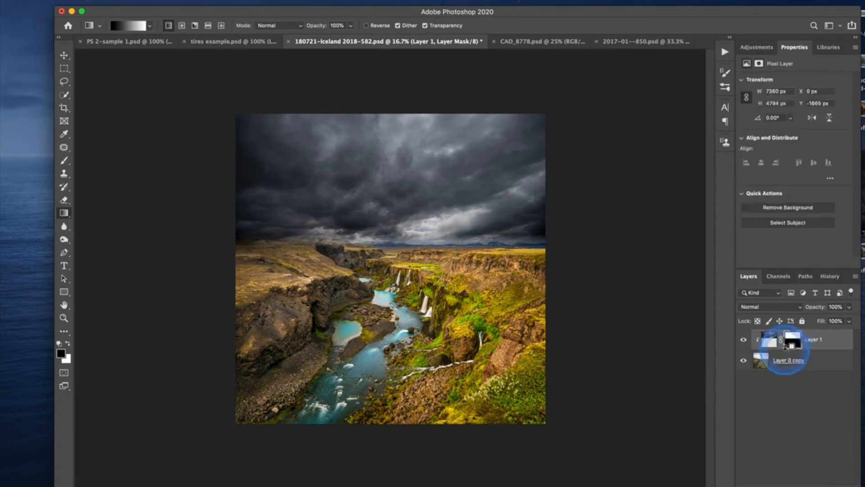
alt+click(785, 350)
alt+click(784, 339)
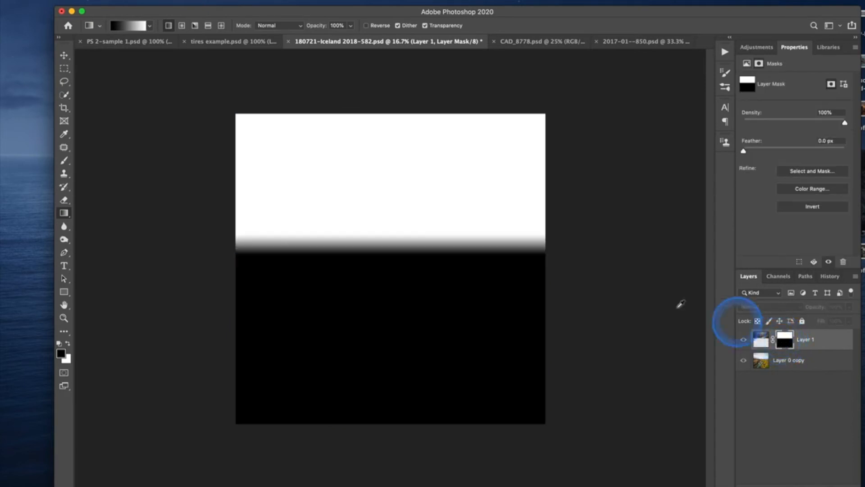
alt+click(784, 345)
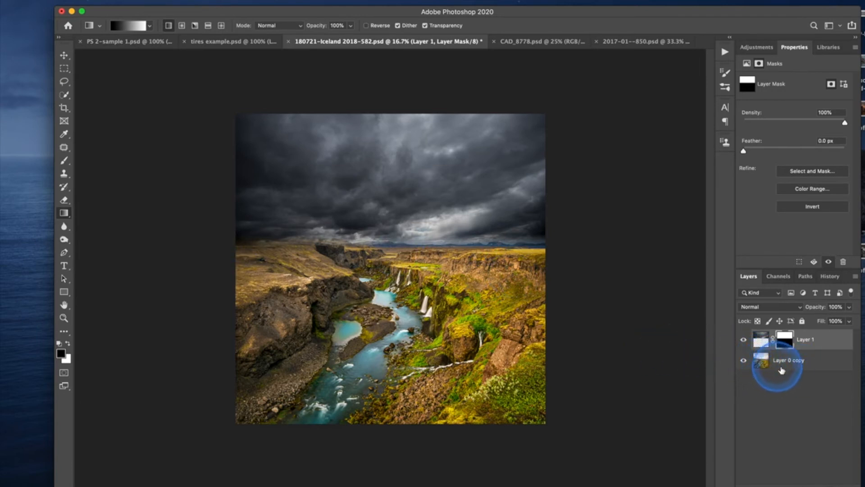
Hide and show Layer 1 repeatedly to compare the original sky with the blended stormy sky.
click(795, 362)
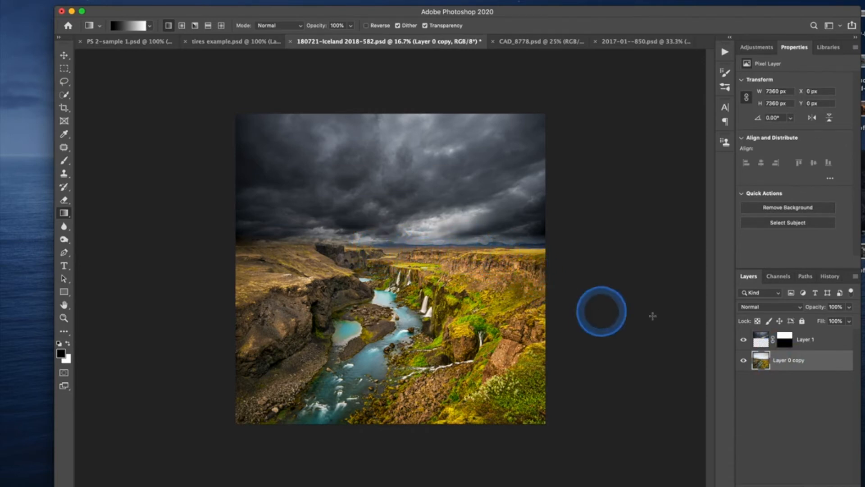
click(745, 341)
click(744, 340)
click(744, 341)
click(745, 340)
Target Layer 1's mask and set up a Soft Round brush at 1200 px, 31% opacity and 19% flow.
click(788, 344)
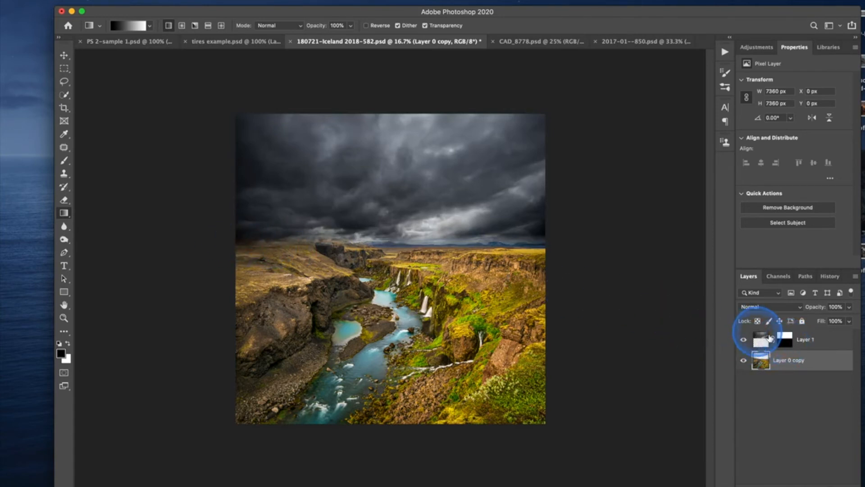
click(785, 340)
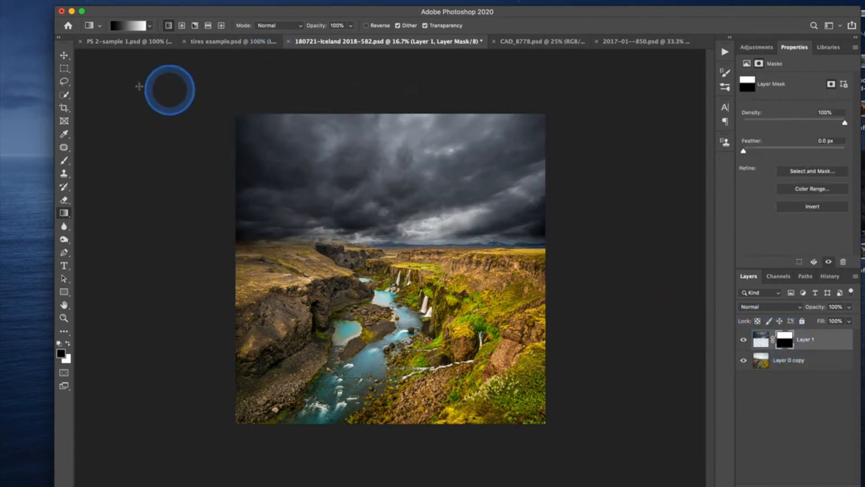
click(65, 155)
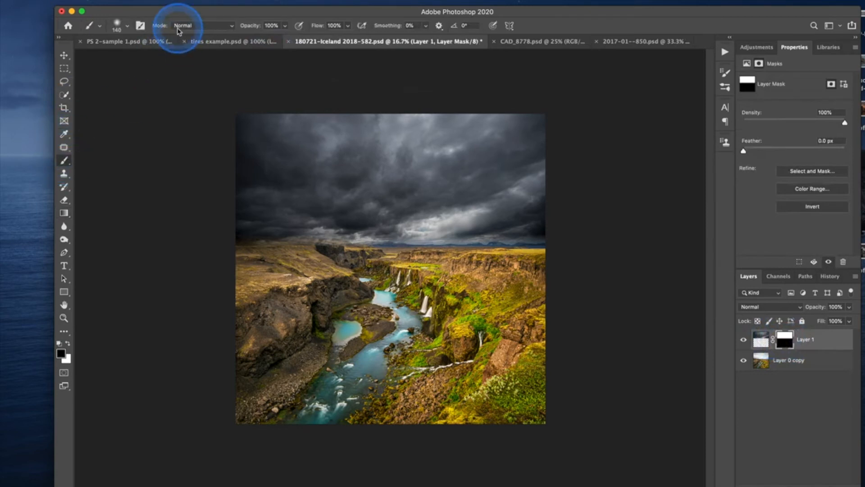
click(118, 26)
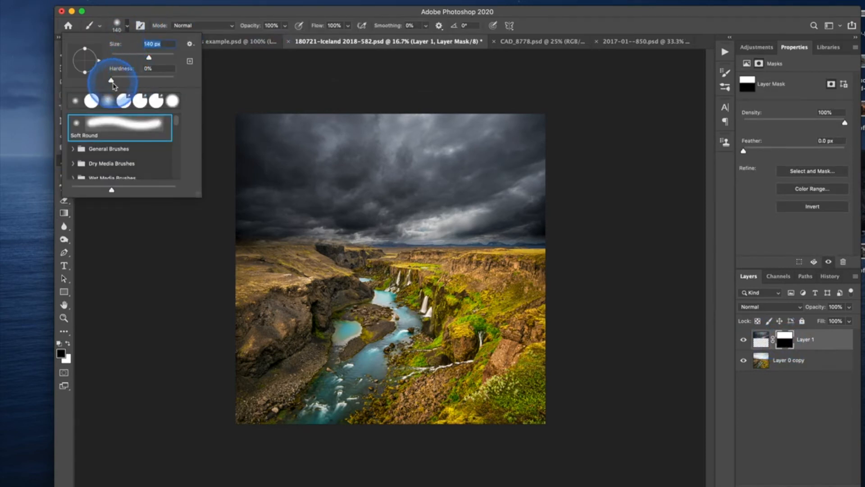
mouse_move(256, 28)
mouse_down()
mouse_move(224, 29)
mouse_move(254, 28)
mouse_move(248, 30)
mouse_up()
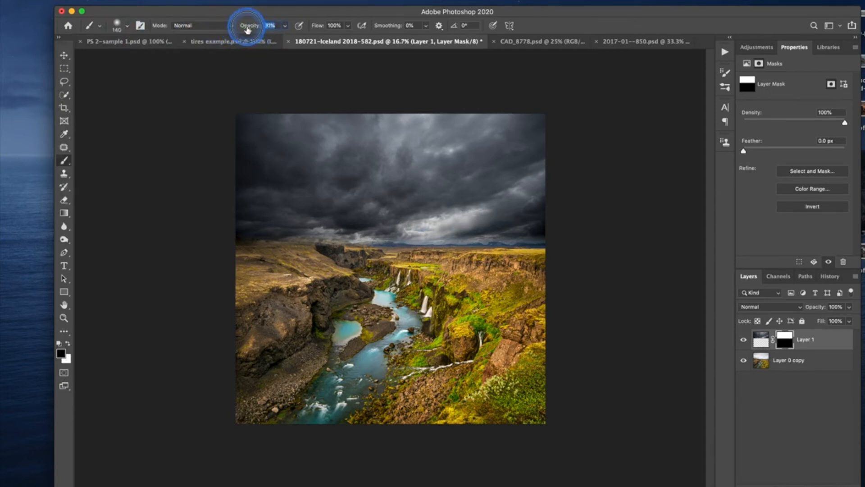
mouse_move(315, 28)
mouse_down()
mouse_move(264, 36)
mouse_move(276, 35)
mouse_move(273, 42)
mouse_up()
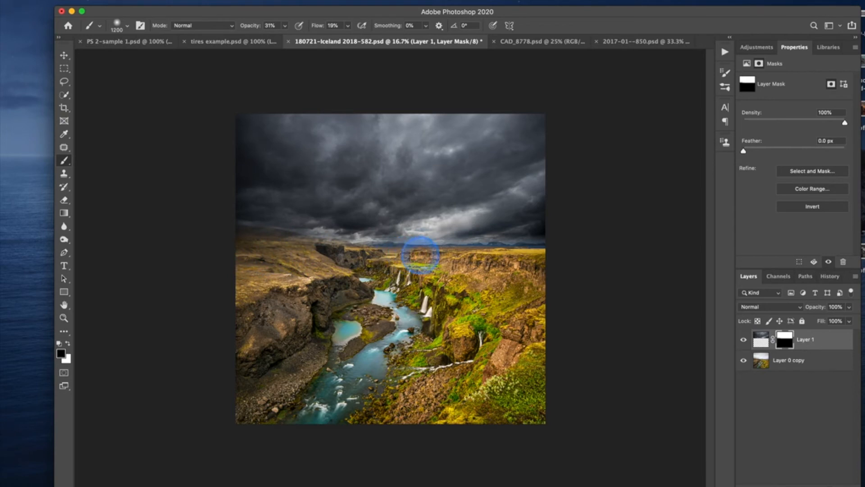
Paint black along the horizon and land edge on Layer 1's mask, enlarging the brush to about 2000 px to soften the transition.
mouse_move(488, 249)
mouse_down()
mouse_move(555, 252)
mouse_move(547, 263)
mouse_move(504, 258)
mouse_up()
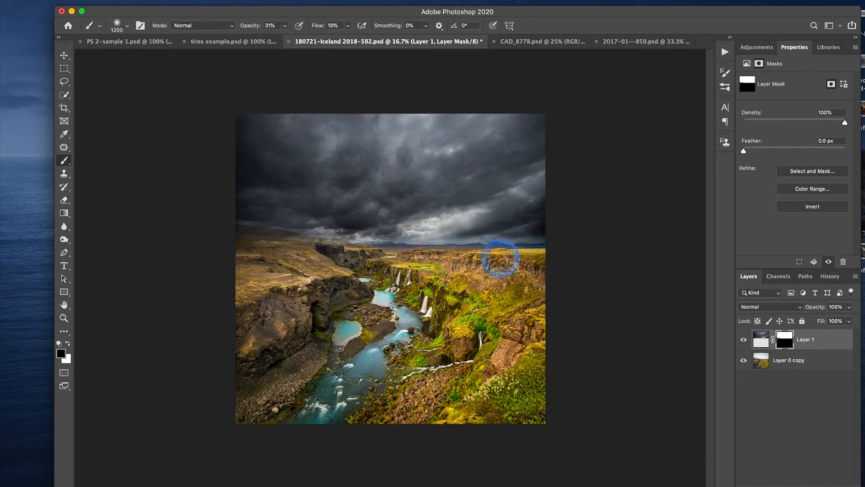
mouse_move(431, 253)
mouse_down()
mouse_move(214, 238)
mouse_move(349, 248)
mouse_move(299, 253)
mouse_move(284, 250)
mouse_move(570, 255)
mouse_up()
key(bracketright)
key(bracketright)
key(bracketright)
key(bracketright)
key(bracketright)
key(bracketright)
key(bracketright)
key(bracketright)
key(bracketright)
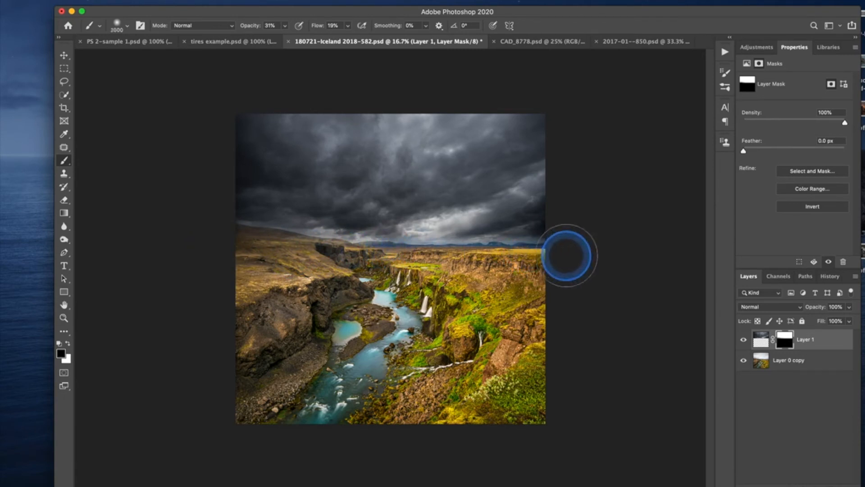
drag(554, 264, 518, 257)
mouse_move(461, 255)
mouse_down()
mouse_move(250, 238)
mouse_move(405, 242)
mouse_move(623, 265)
mouse_up()
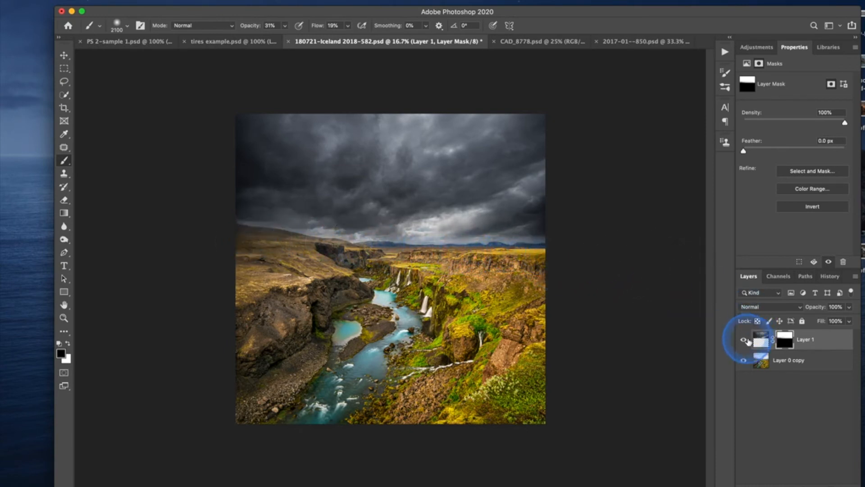
Compare the image with Layer 1 hidden and shown, and preview a reduced layer opacity before restoring it to 100%.
click(743, 341)
click(744, 341)
click(744, 341)
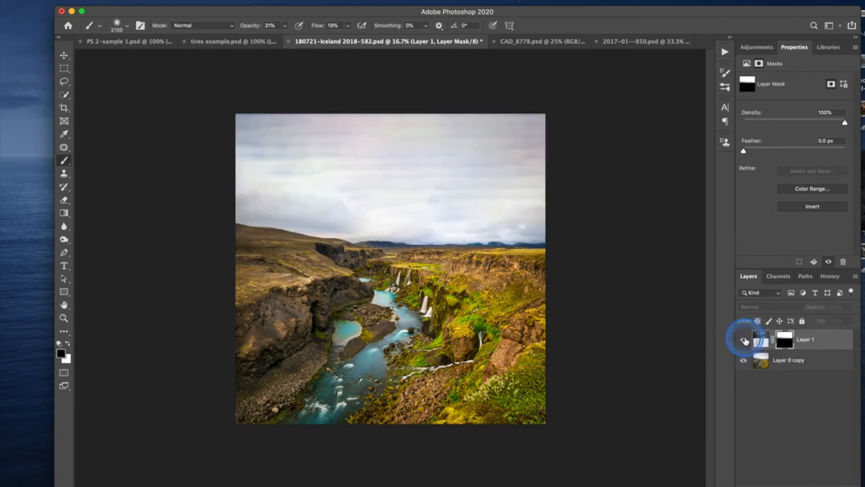
click(744, 341)
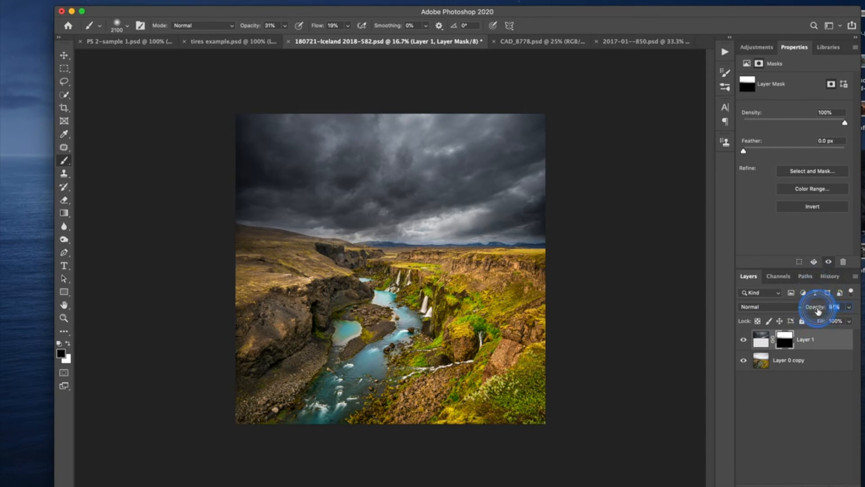
drag(820, 310, 814, 311)
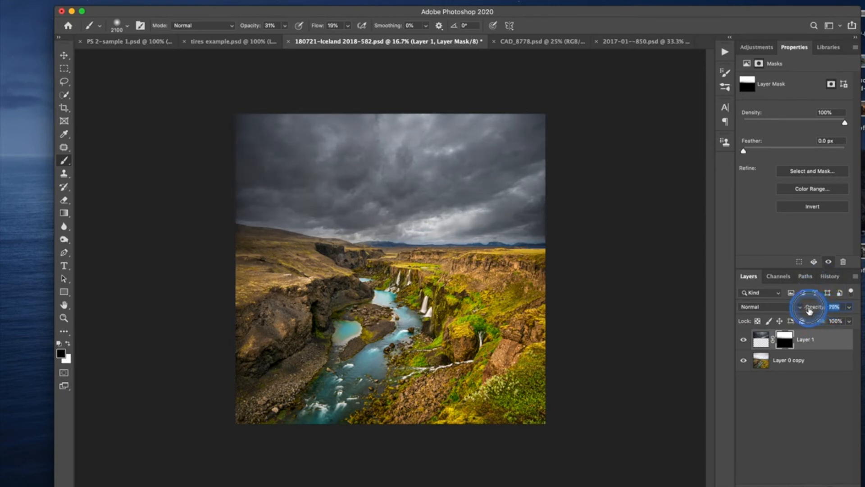
drag(810, 310, 828, 309)
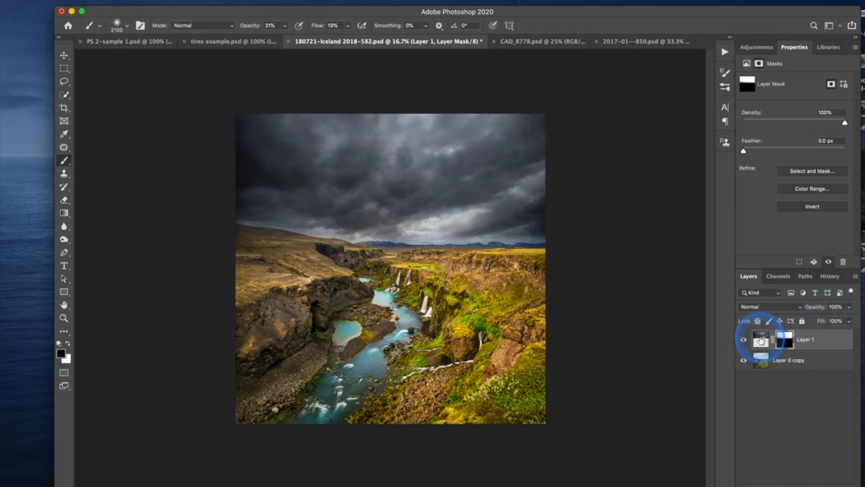
Add a Curves adjustment layer above Layer 1 and shape a contrast S-curve with raised highlights and a shadow point at input 63, output 49.
click(761, 340)
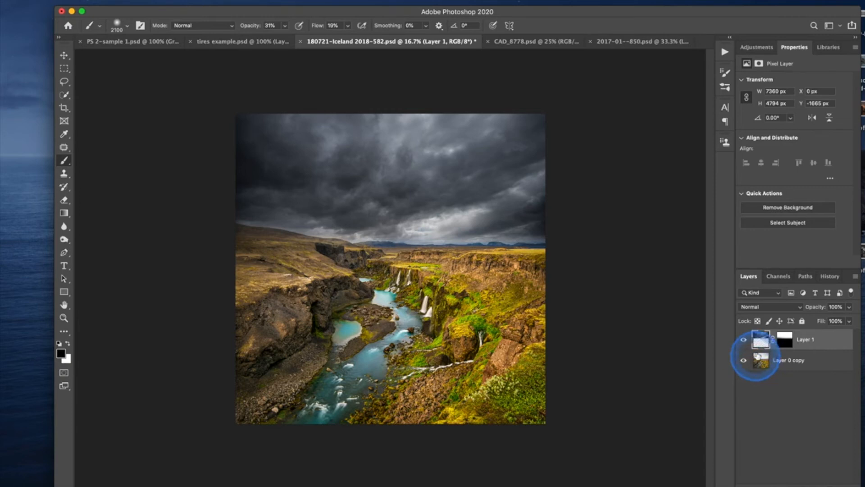
click(760, 49)
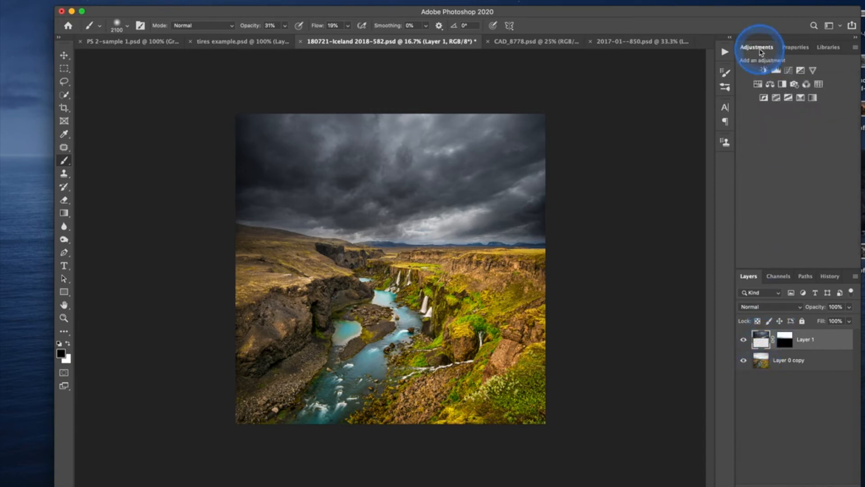
click(790, 72)
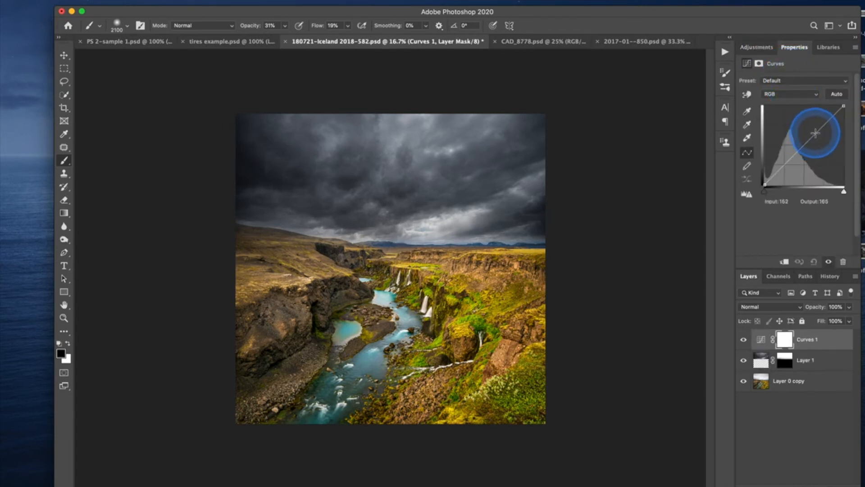
drag(816, 134, 810, 131)
drag(780, 165, 784, 170)
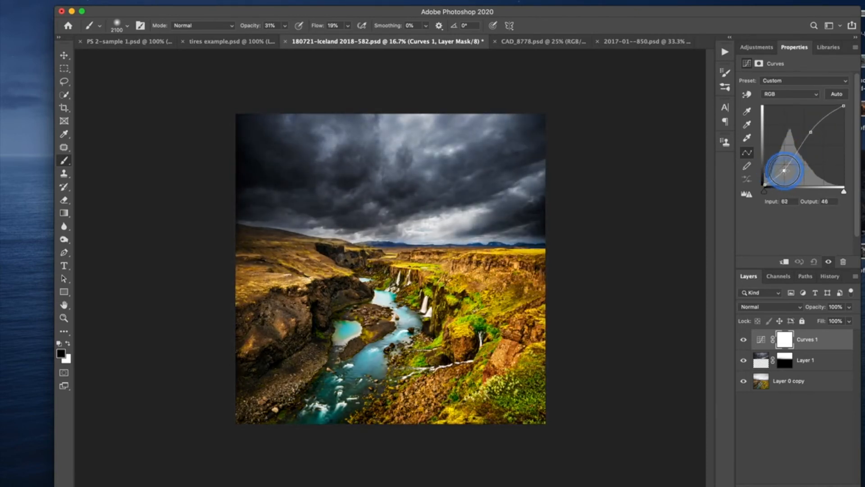
drag(785, 169, 785, 169)
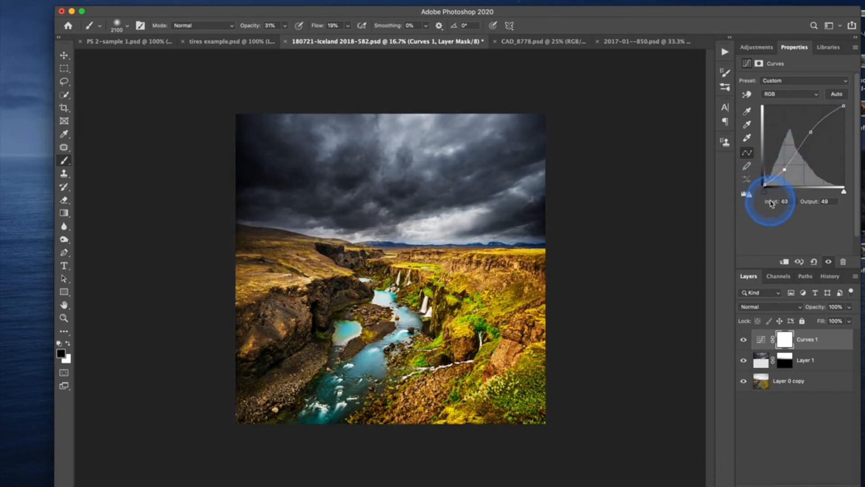
Hide and show the Curves 1 adjustment to compare the image with and without the added contrast.
click(829, 263)
click(829, 263)
click(829, 263)
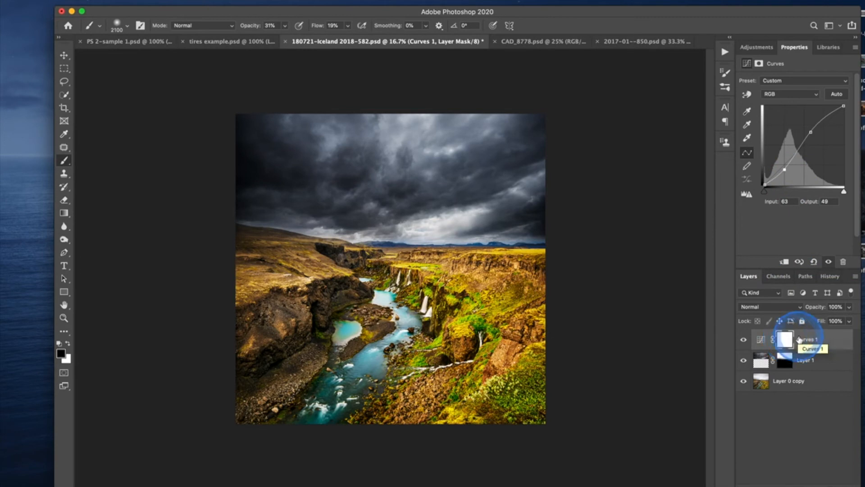
Clip the Curves 1 adjustment to Layer 1, switching the clipping off and on to compare its effect on the land.
click(785, 262)
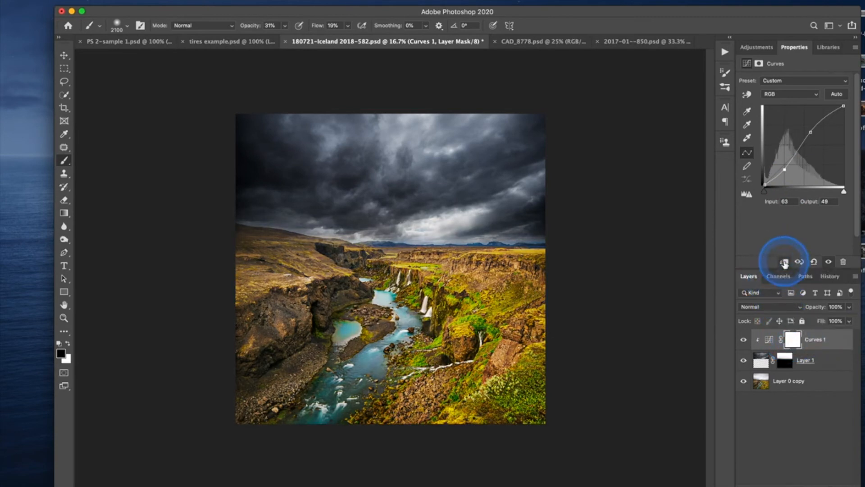
click(784, 262)
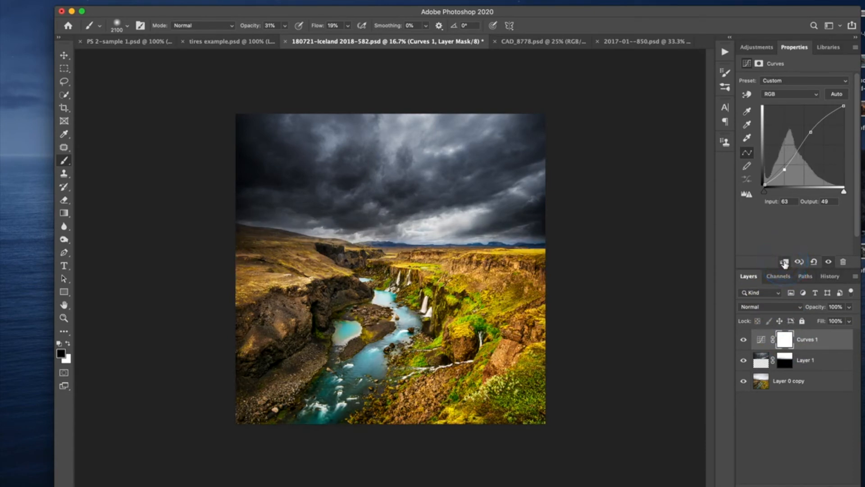
click(785, 263)
click(784, 262)
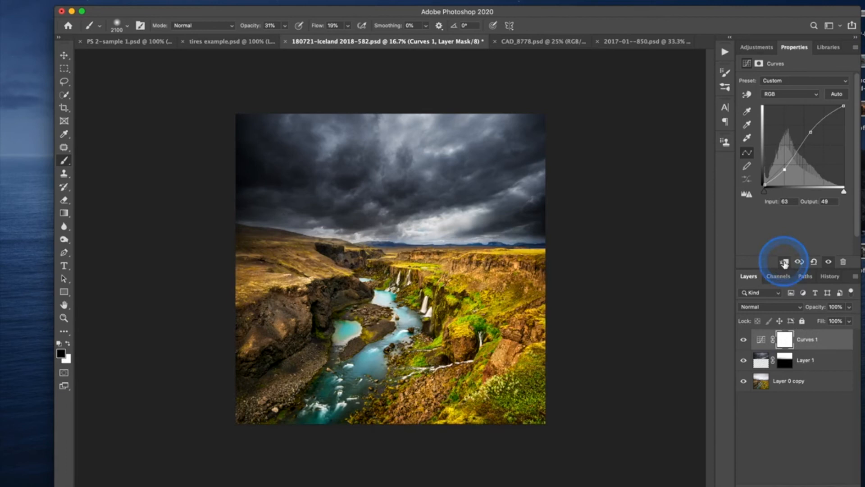
click(784, 262)
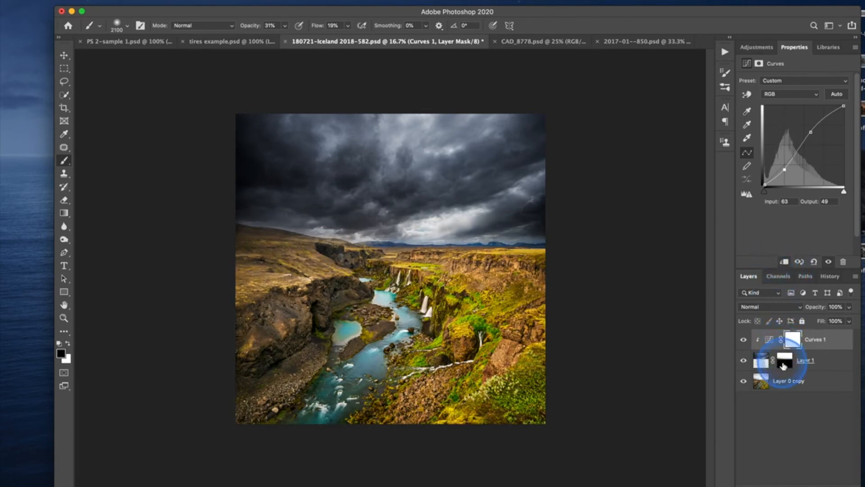
click(785, 262)
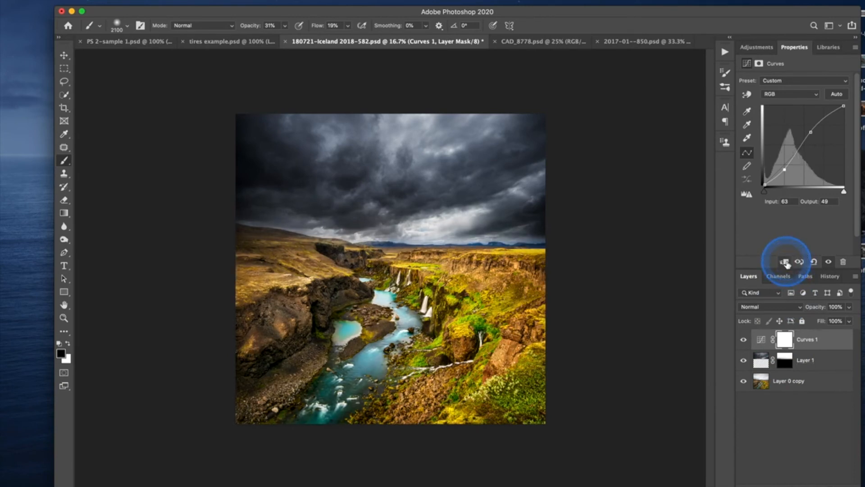
click(785, 263)
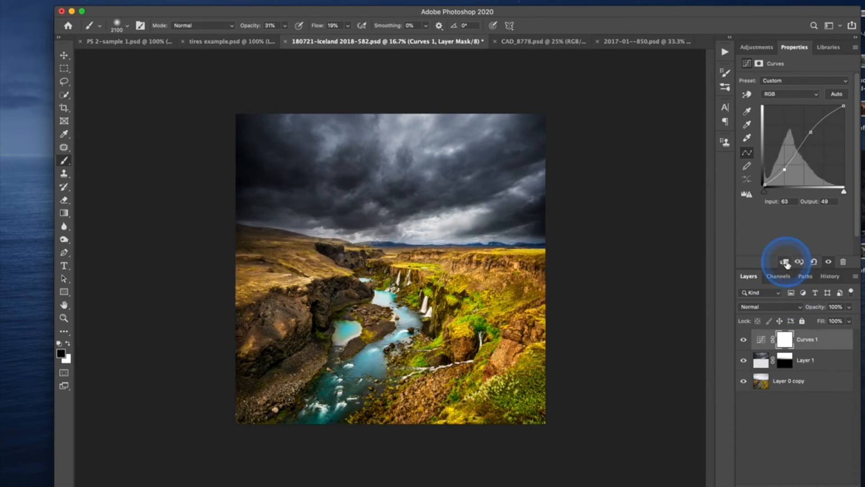
alt+click(809, 347)
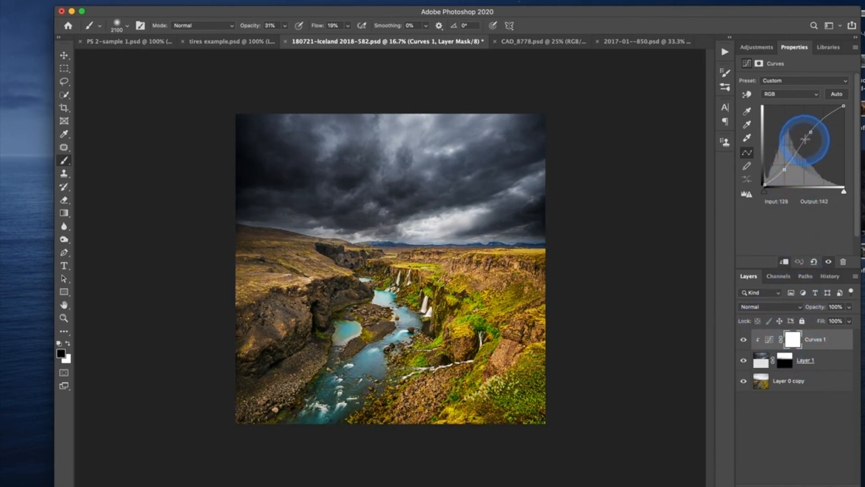
Strengthen the sky's contrast in Curves 1 with points at input 73, output 41 and input 148, output 157.
mouse_move(809, 133)
mouse_down()
mouse_move(808, 123)
mouse_move(812, 136)
mouse_up()
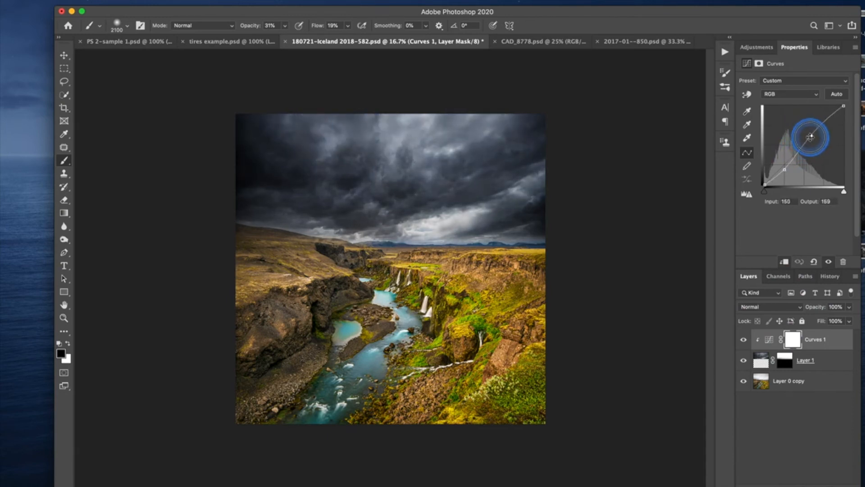
drag(784, 169, 788, 171)
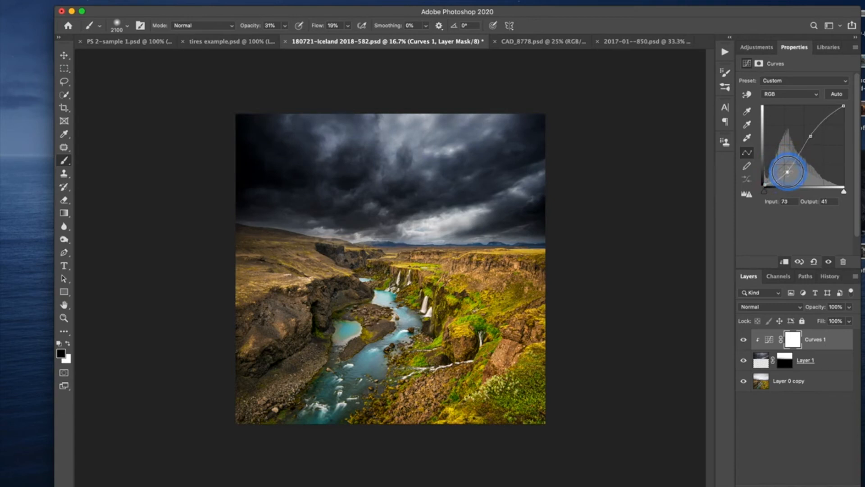
click(810, 136)
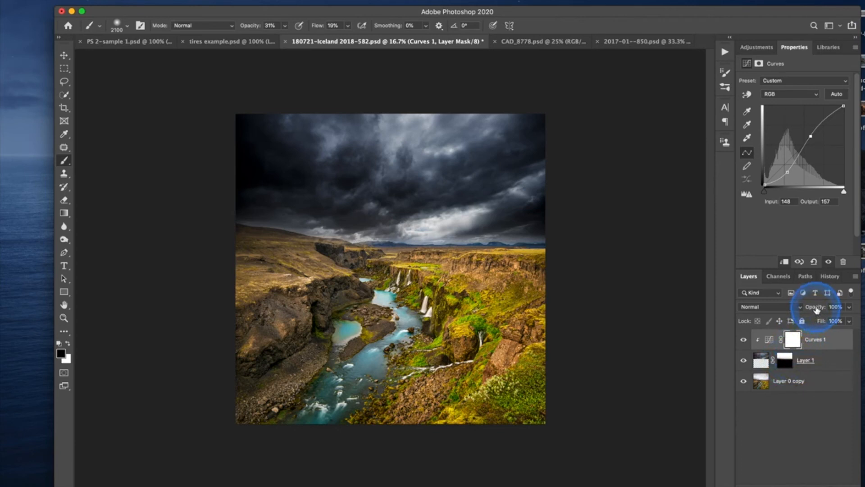
Reduce the Curves 1 layer's opacity to about 57%.
drag(817, 309, 798, 306)
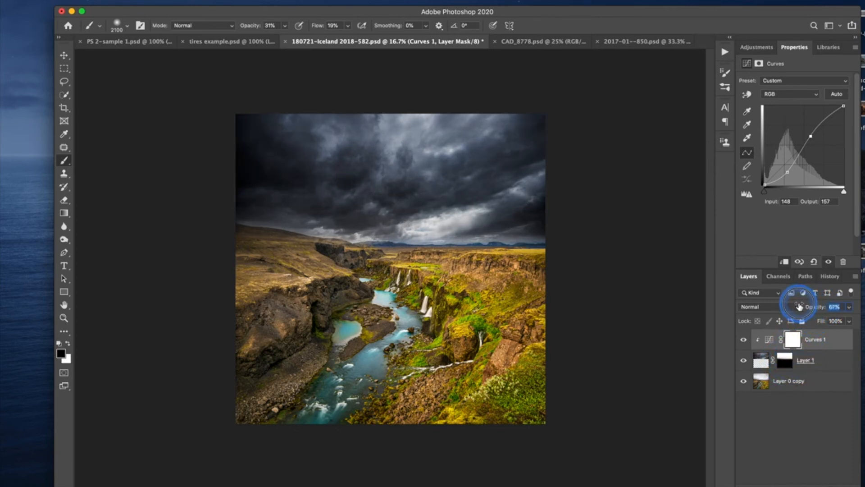
drag(799, 306, 801, 306)
click(813, 309)
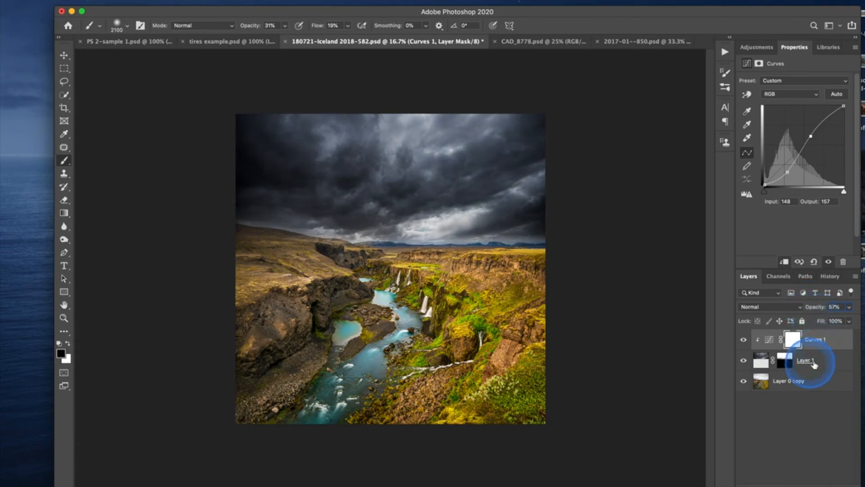
Reduce the opacity of the stormy sky on Layer 1 to 95%.
click(832, 360)
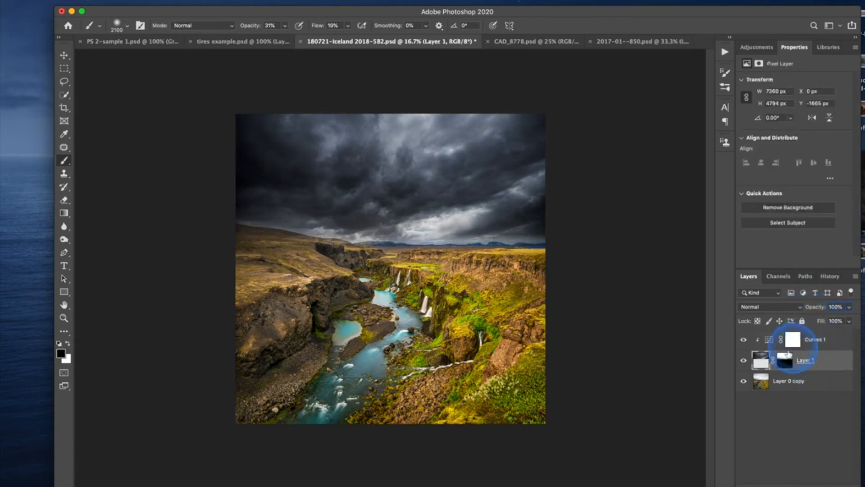
click(817, 309)
drag(818, 311, 803, 311)
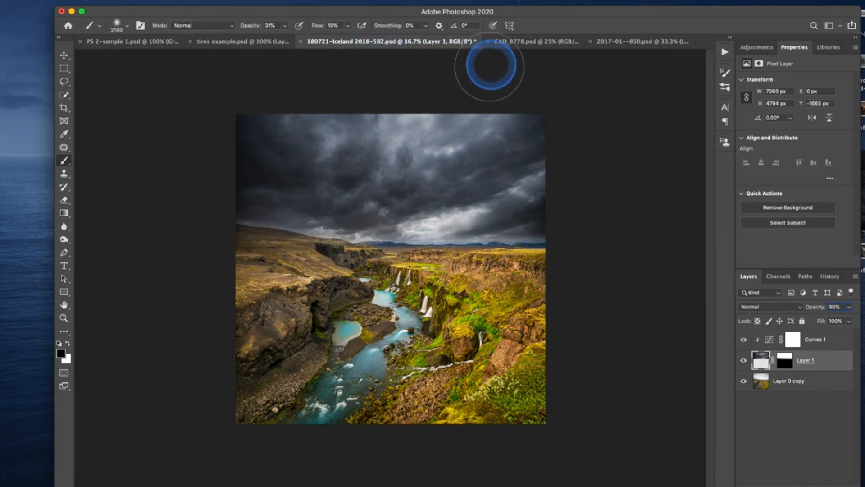
Switch to the tires example.psd document and delete Layer 2 so only the Background tire remains.
click(240, 42)
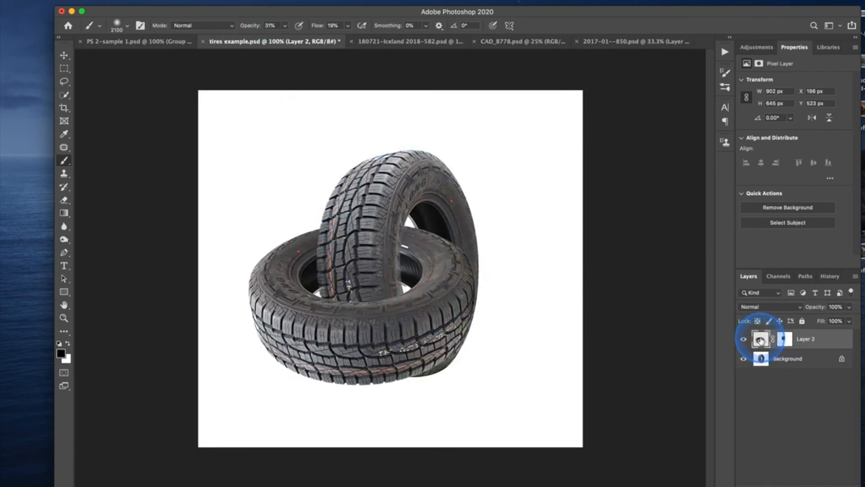
drag(760, 338, 839, 483)
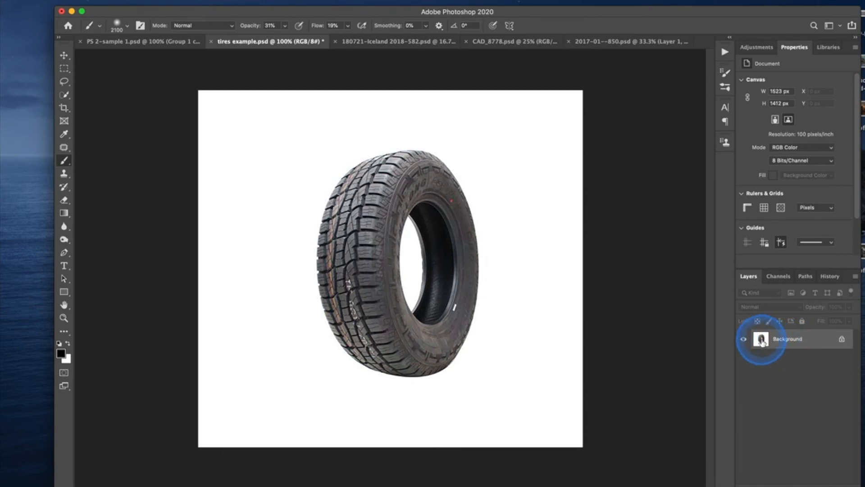
mouse_move(759, 342)
mouse_down()
mouse_move(826, 469)
mouse_move(772, 381)
mouse_move(771, 342)
mouse_up()
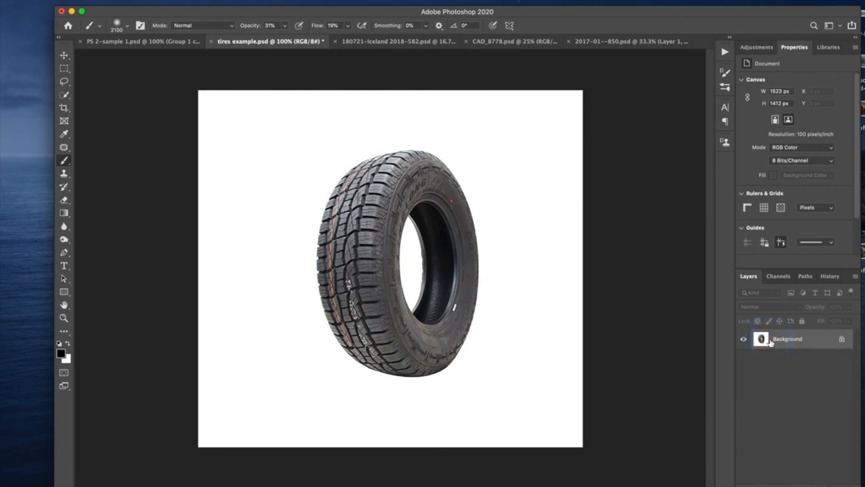
key(ctrl+j)
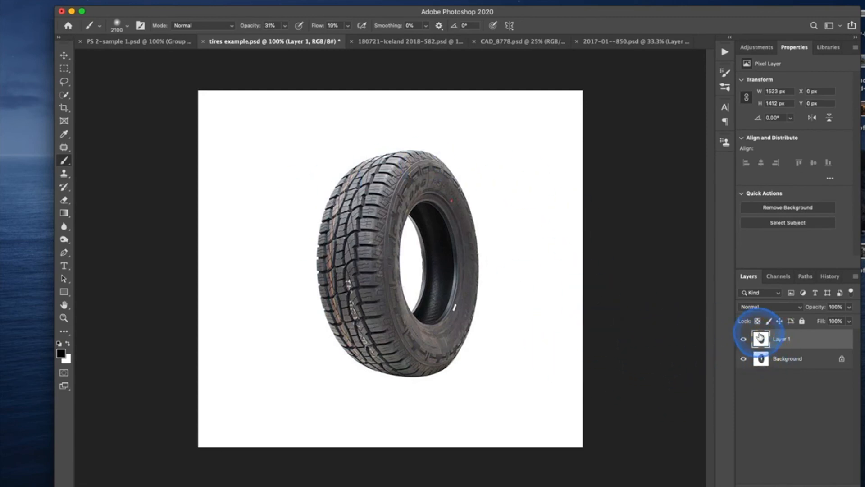
click(64, 57)
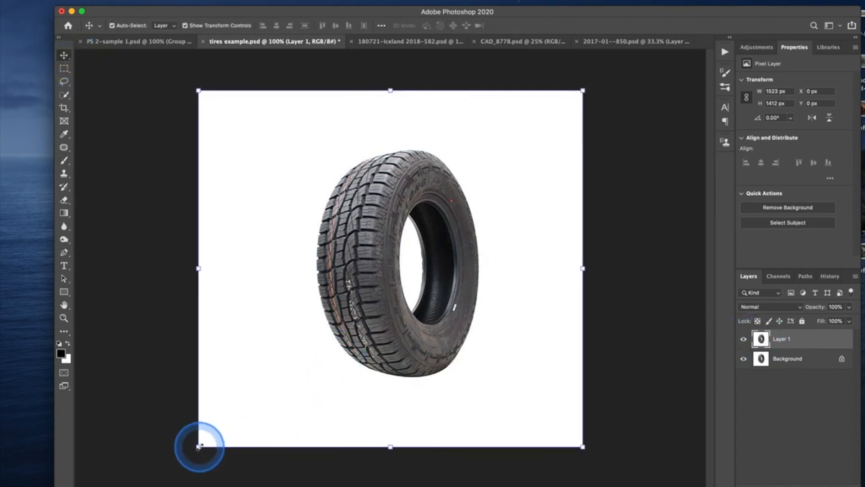
drag(189, 454, 332, 407)
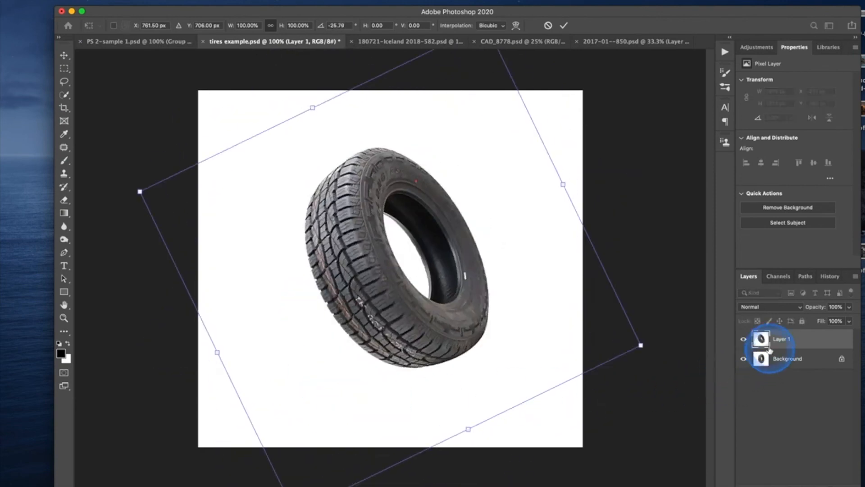
drag(764, 341, 844, 486)
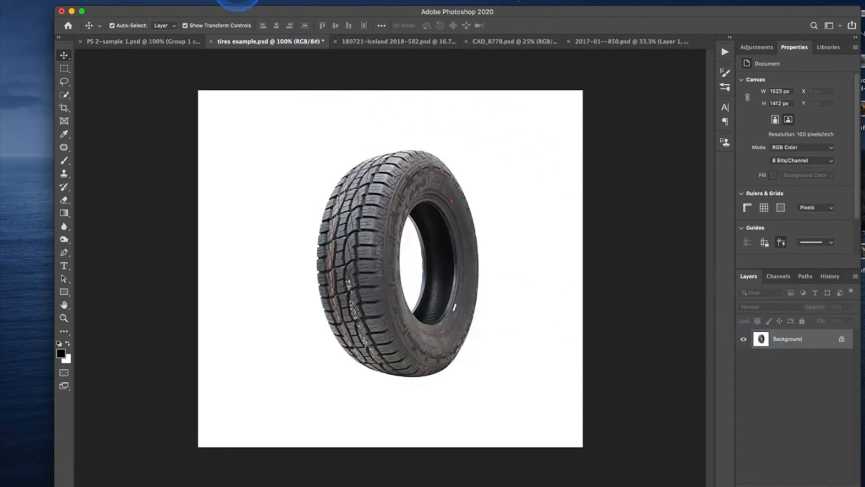
Select the tire with Select Subject, copy it to a new layer, and check the cutout by briefly hiding the Background.
click(199, 1)
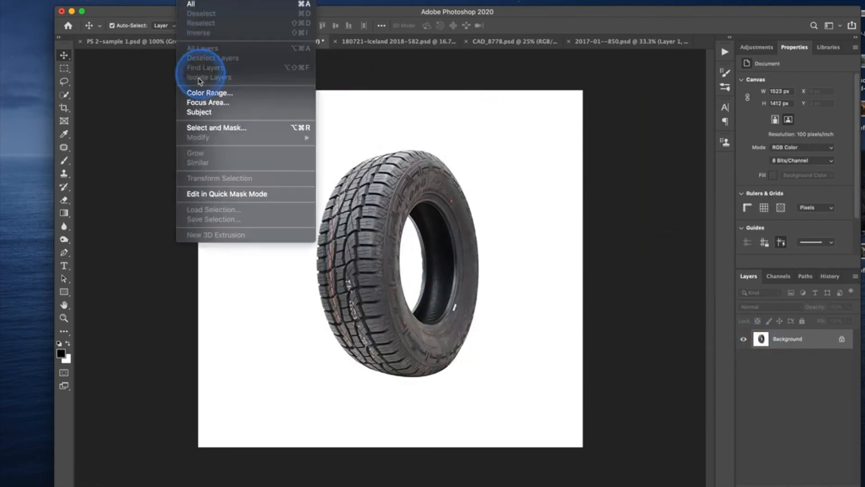
click(206, 118)
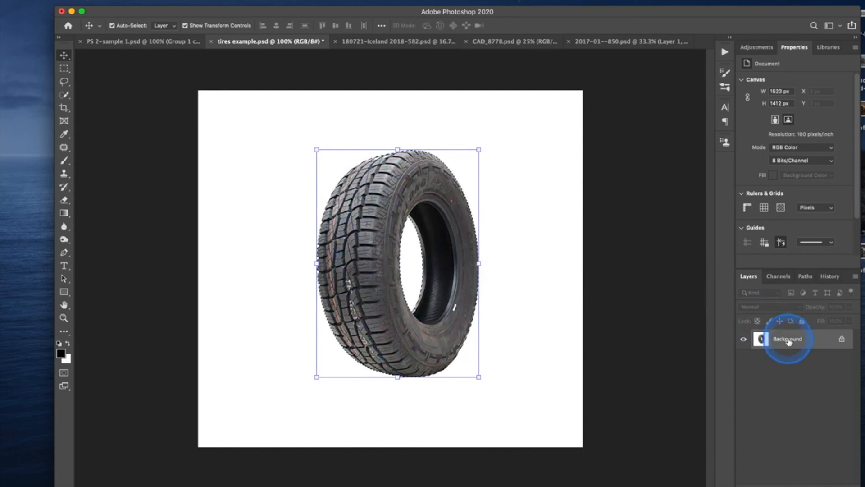
key(super+j)
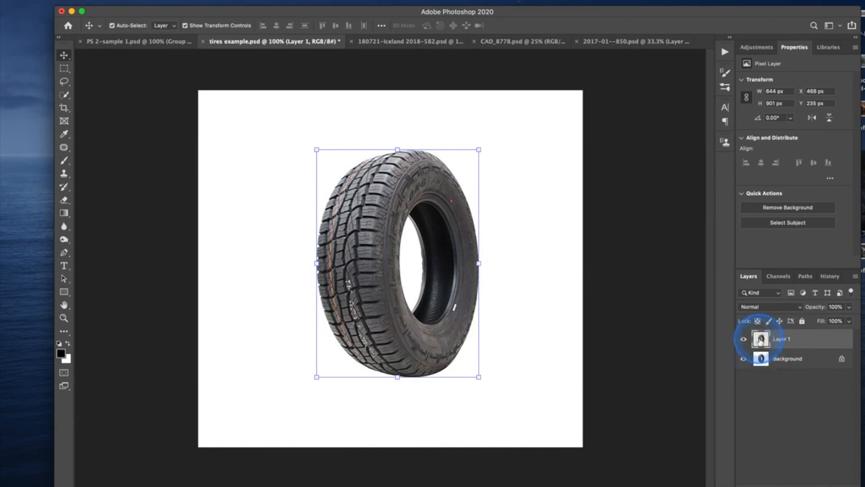
click(744, 359)
click(744, 359)
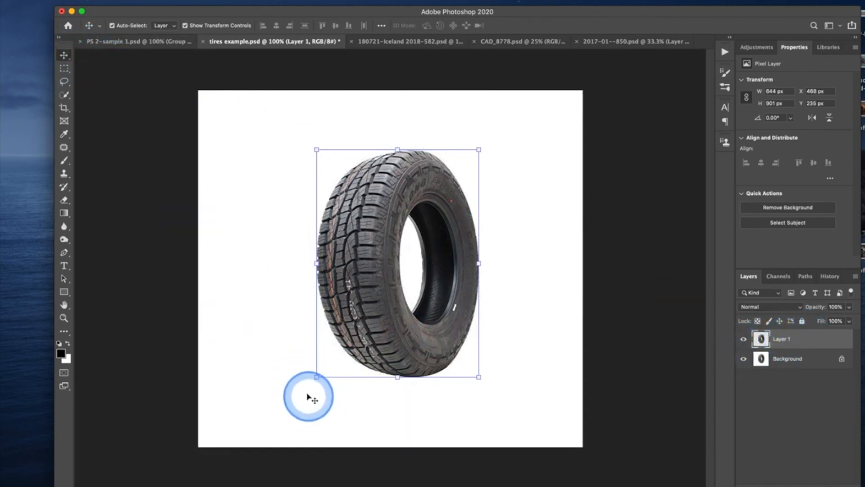
Rotate the tire copy on Layer 1 about -93.7° and place it flat across the lower part of the upright tire.
drag(311, 385, 481, 332)
drag(466, 301, 440, 367)
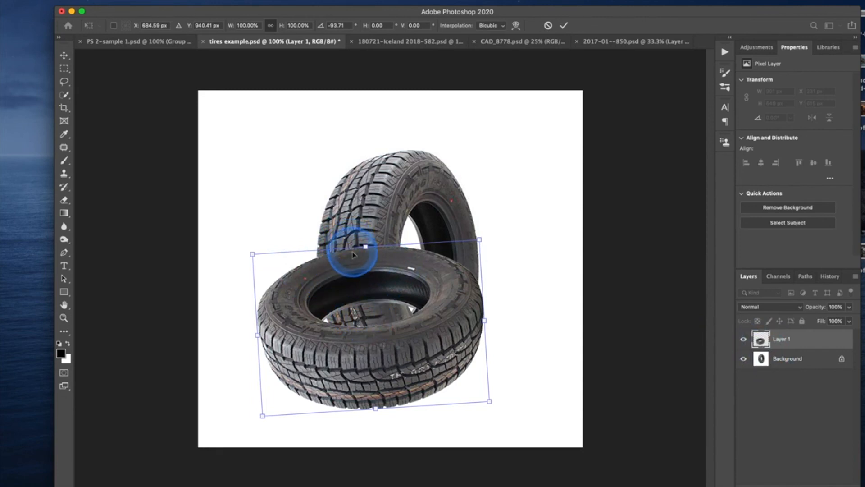
key(Return)
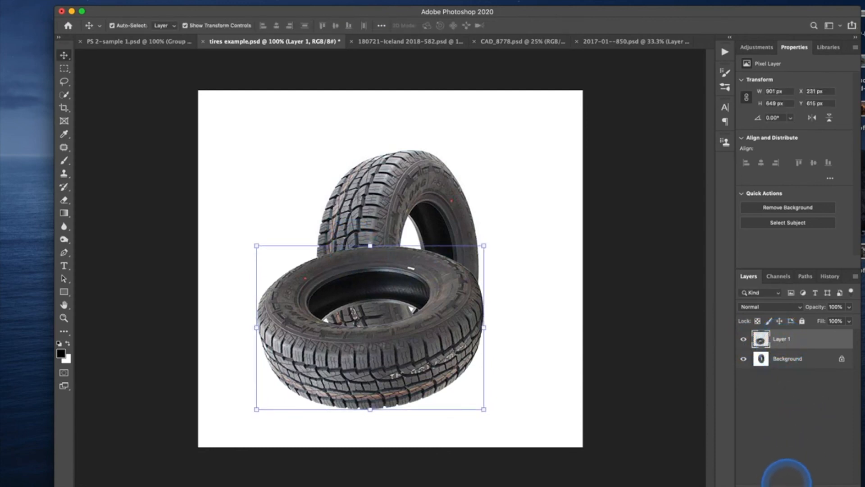
Add a layer mask to Layer 1 and set up a soft round 79 px brush at 100% opacity and flow.
click(788, 480)
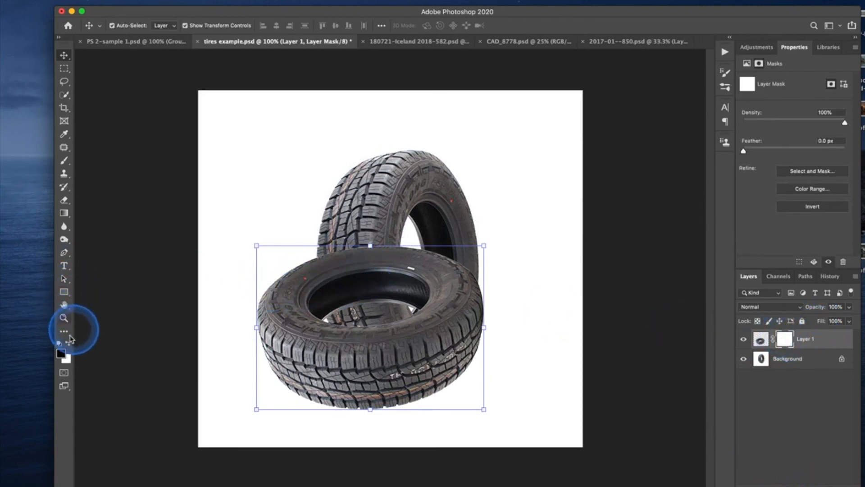
click(64, 161)
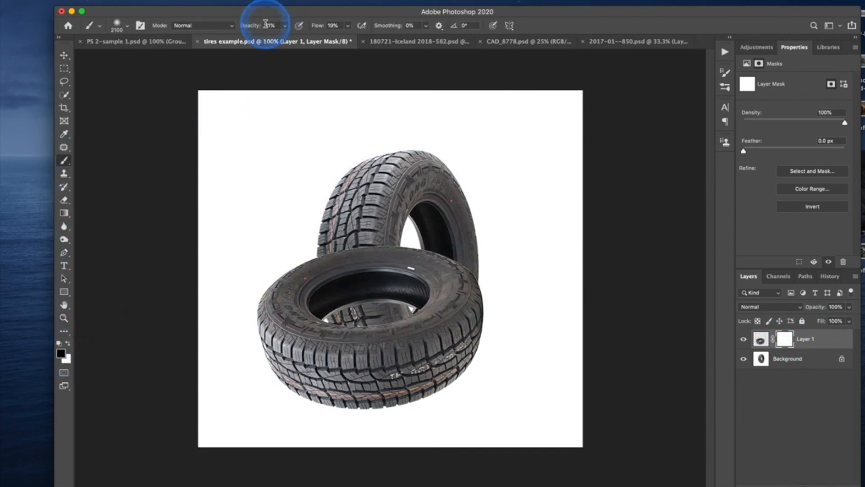
drag(247, 27, 396, 35)
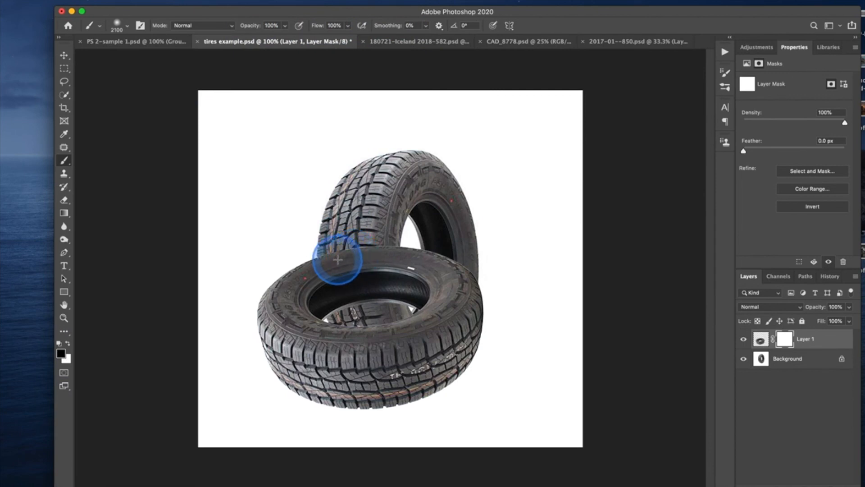
key(])
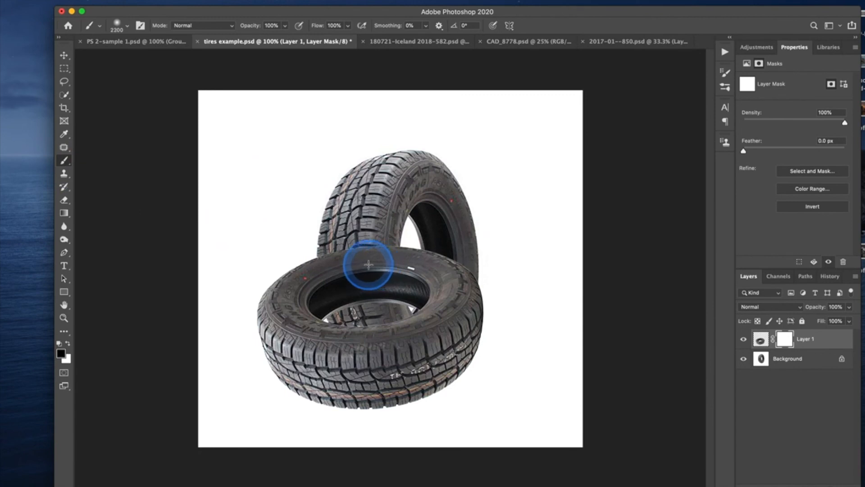
key(])
key(])
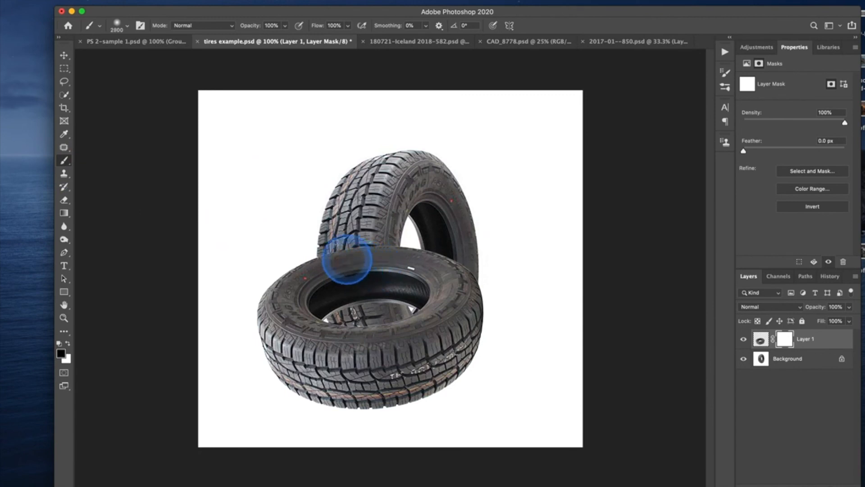
click(117, 25)
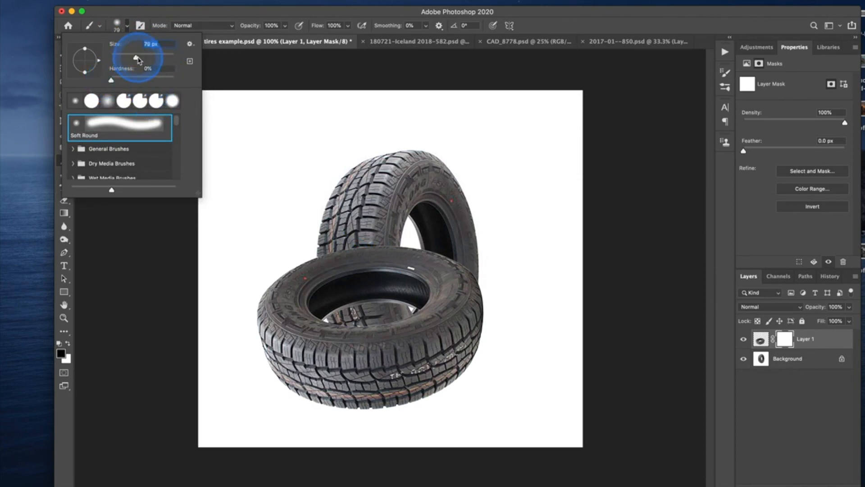
key(BackSpace)
click(344, 252)
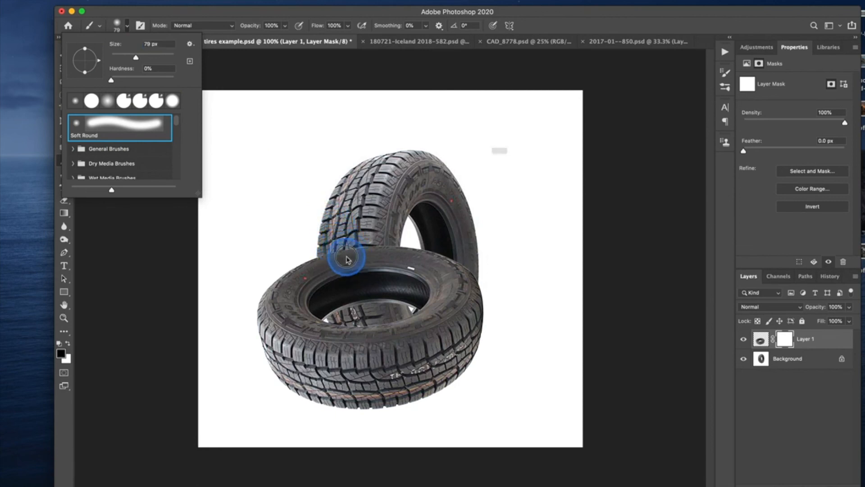
Paint black freehand on Layer 1's mask, with the brush at 79, 125 and 60 px, where the flat tire's far rim covers the upright tread.
click(566, 175)
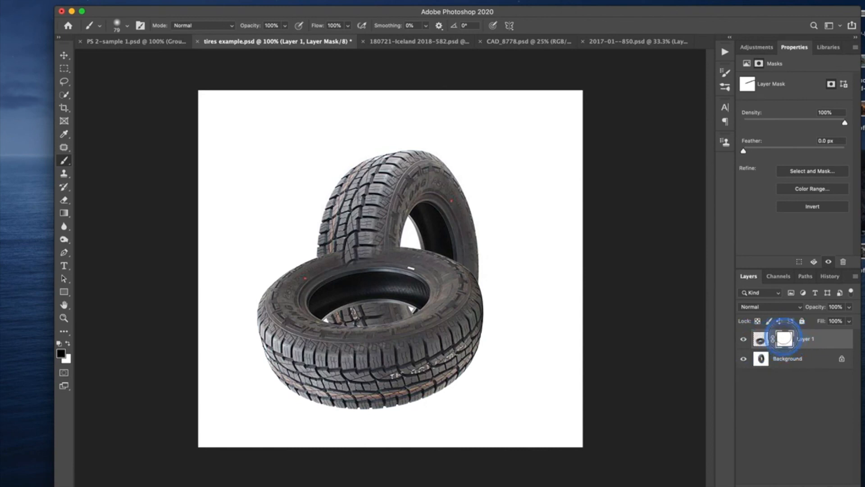
mouse_move(351, 184)
mouse_down()
mouse_move(367, 184)
mouse_move(316, 200)
mouse_up()
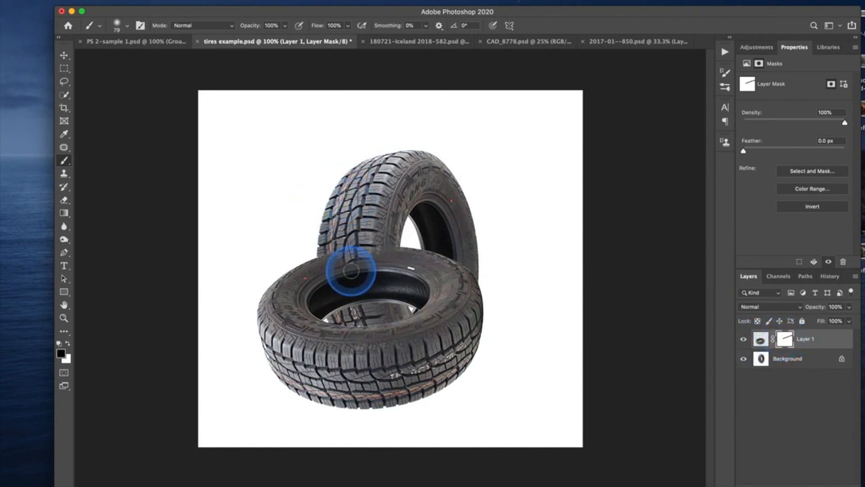
mouse_move(351, 270)
mouse_down()
mouse_move(356, 288)
mouse_move(361, 280)
mouse_move(352, 272)
mouse_move(351, 297)
mouse_move(356, 285)
mouse_up()
key(])
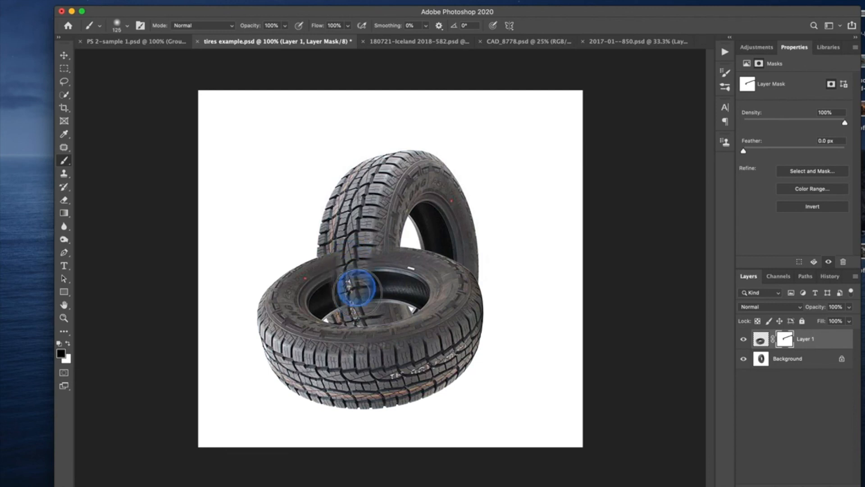
mouse_move(372, 279)
mouse_down()
mouse_move(373, 293)
mouse_move(380, 249)
mouse_up()
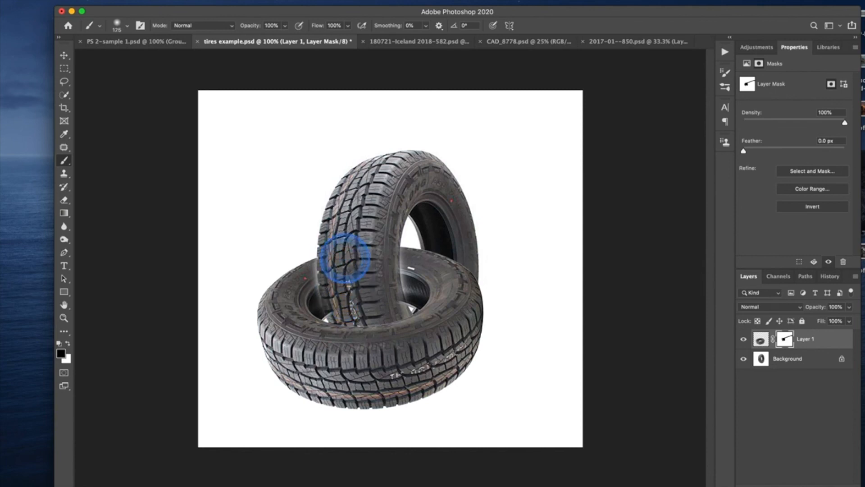
key(bracketleft)
key(bracketleft)
key(bracketleft)
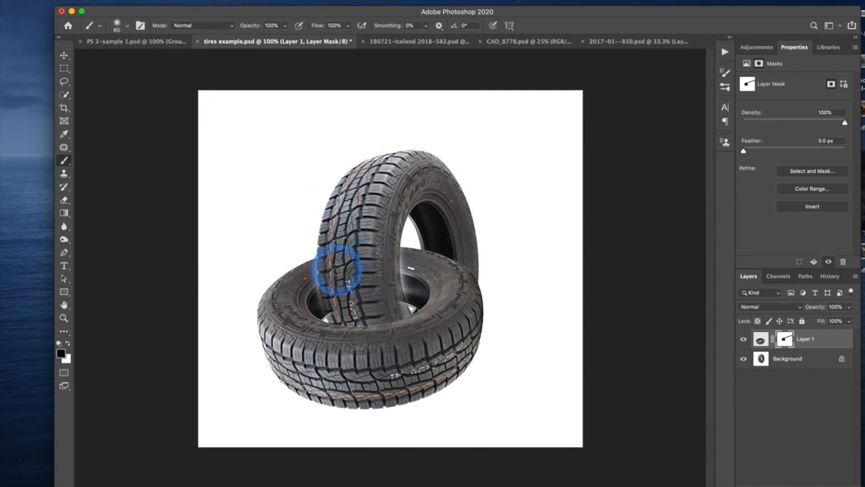
mouse_move(323, 275)
mouse_down()
mouse_move(342, 284)
mouse_move(370, 287)
mouse_move(356, 297)
mouse_move(373, 289)
mouse_move(342, 306)
mouse_up()
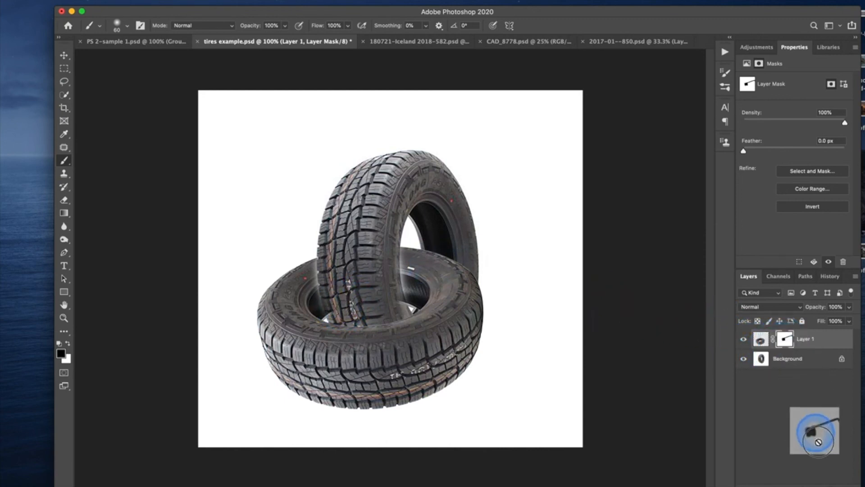
Delete Layer 1's painted mask without applying it and add a new blank layer mask.
click(842, 478)
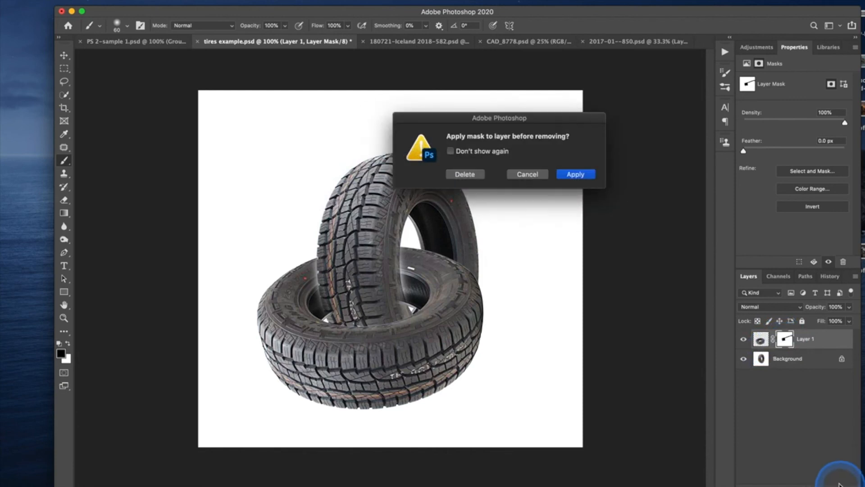
click(463, 177)
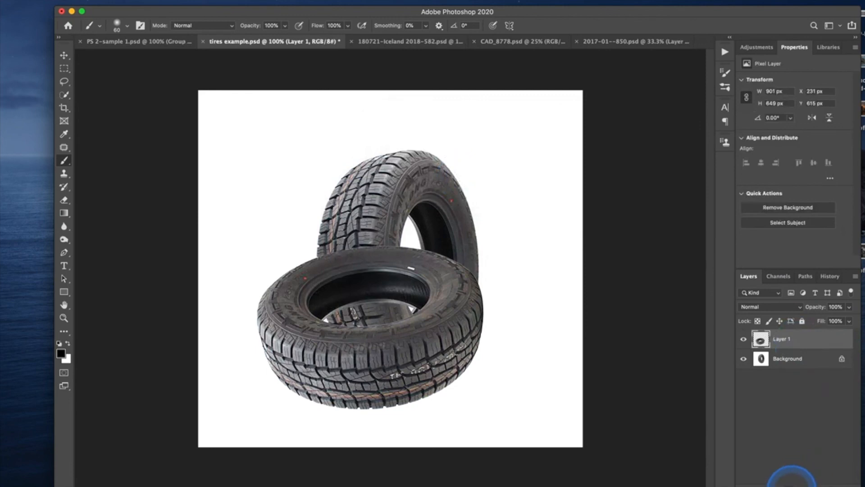
click(806, 483)
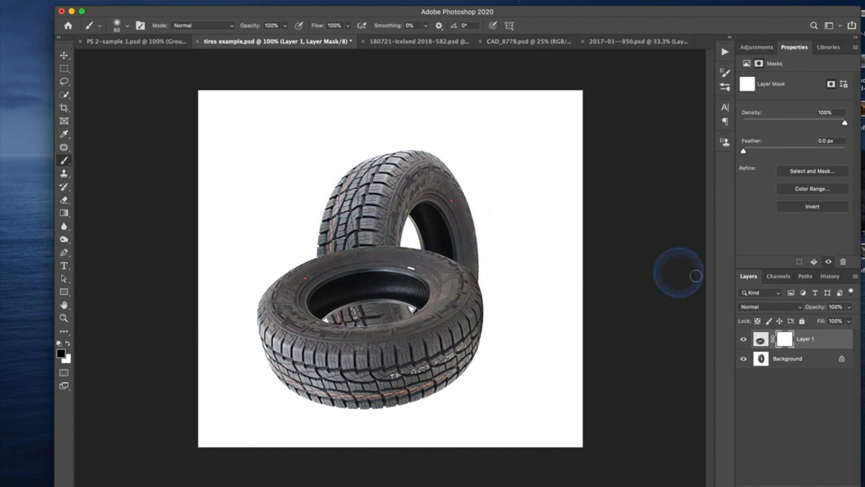
Select the upright tire on the Background layer with Select Subject.
click(761, 359)
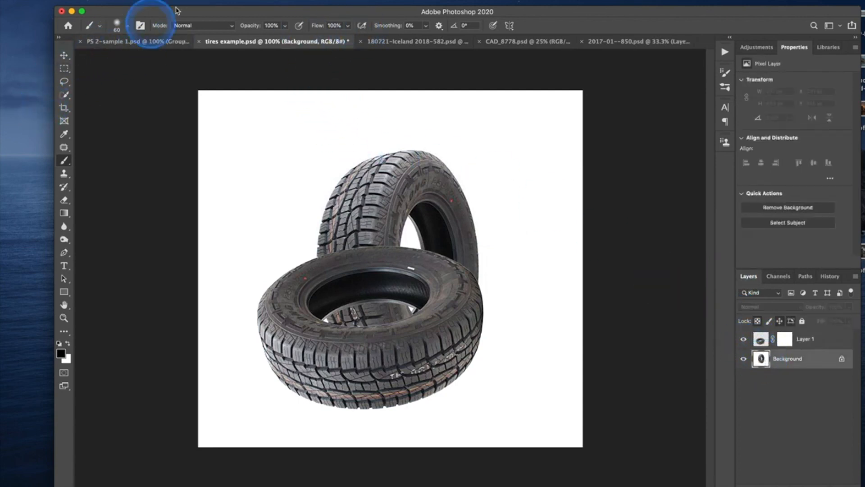
click(189, 1)
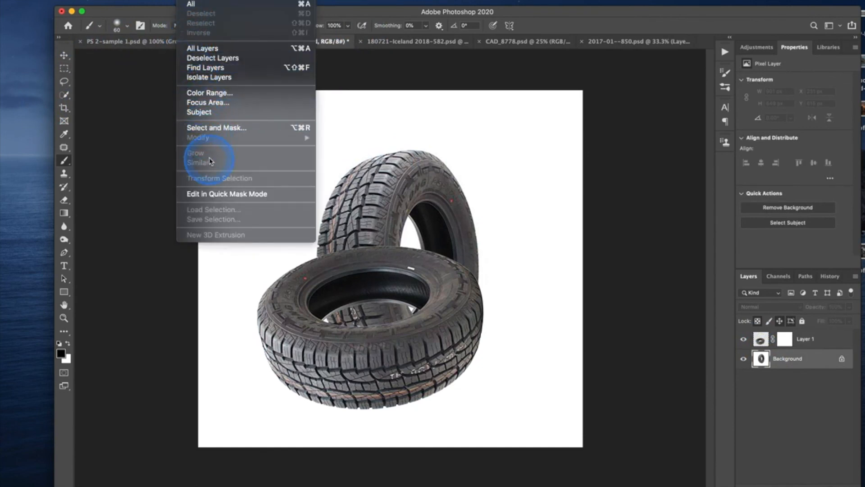
click(207, 111)
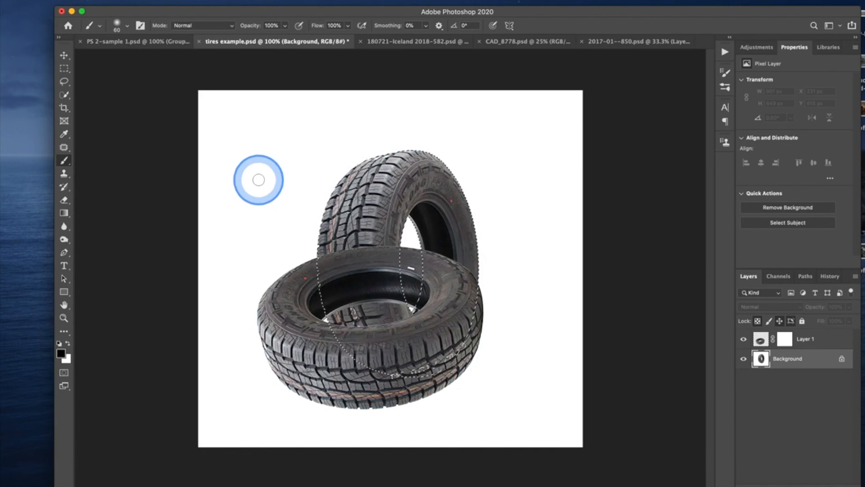
Paint black on Layer 1's mask inside the tire selection to hide the flat tire's far rim over the upright tread, and deselect.
key(bracketright)
key(bracketright)
key(bracketright)
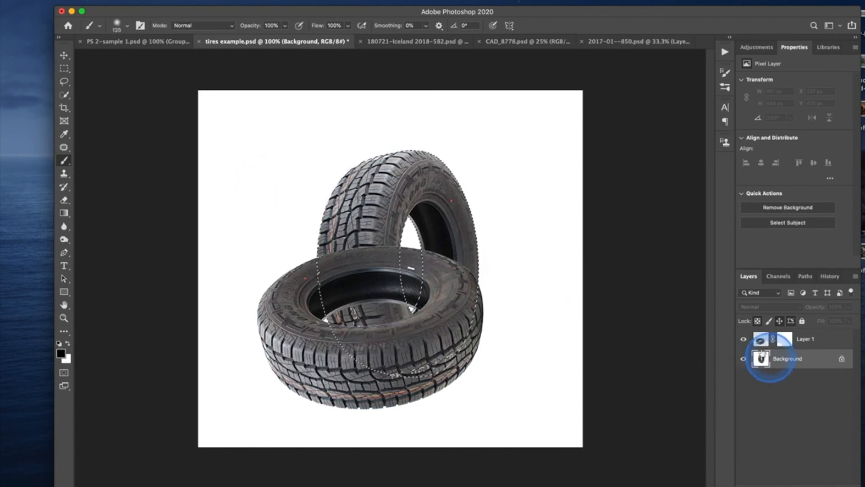
click(785, 345)
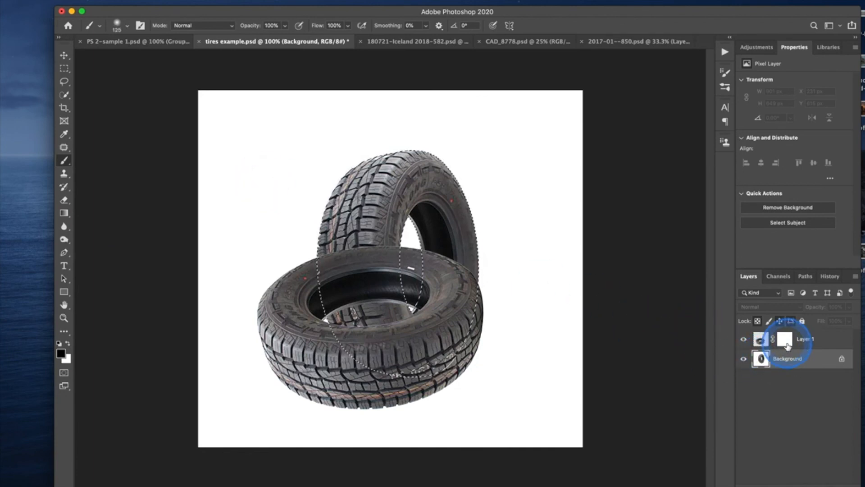
click(788, 345)
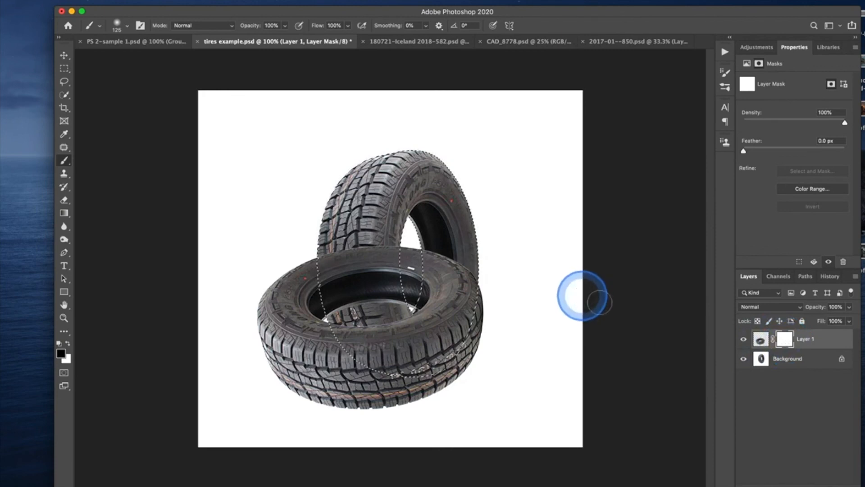
mouse_move(295, 189)
mouse_down()
mouse_move(272, 168)
mouse_move(317, 138)
mouse_move(429, 125)
mouse_move(485, 138)
mouse_move(516, 176)
mouse_move(550, 287)
mouse_up()
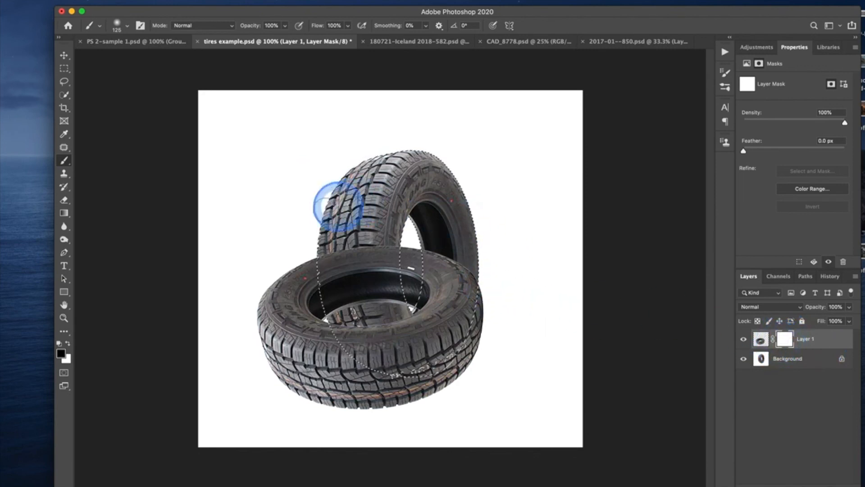
drag(265, 255, 300, 259)
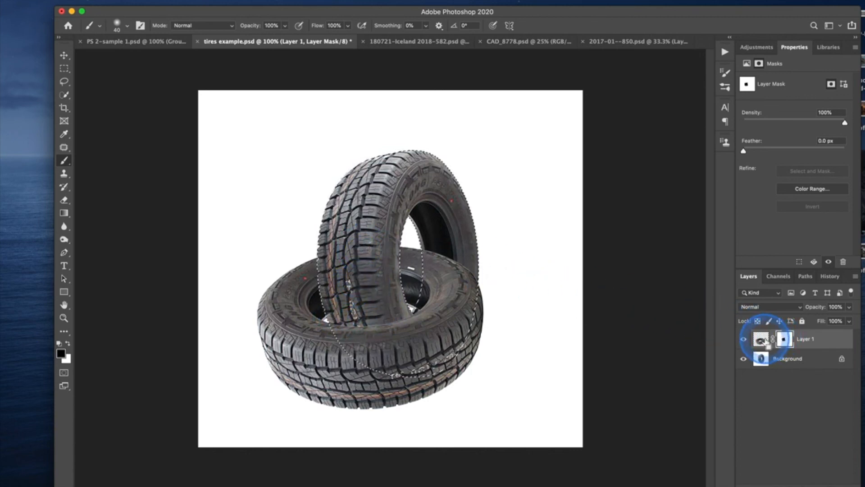
key(super+d)
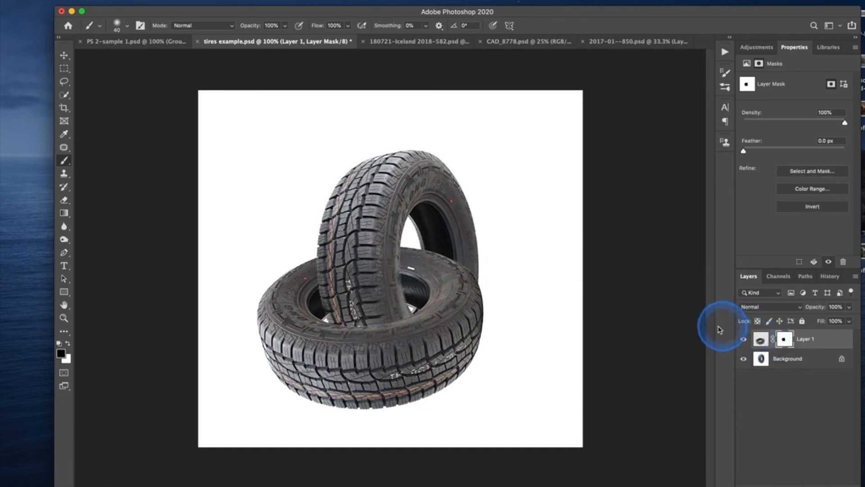